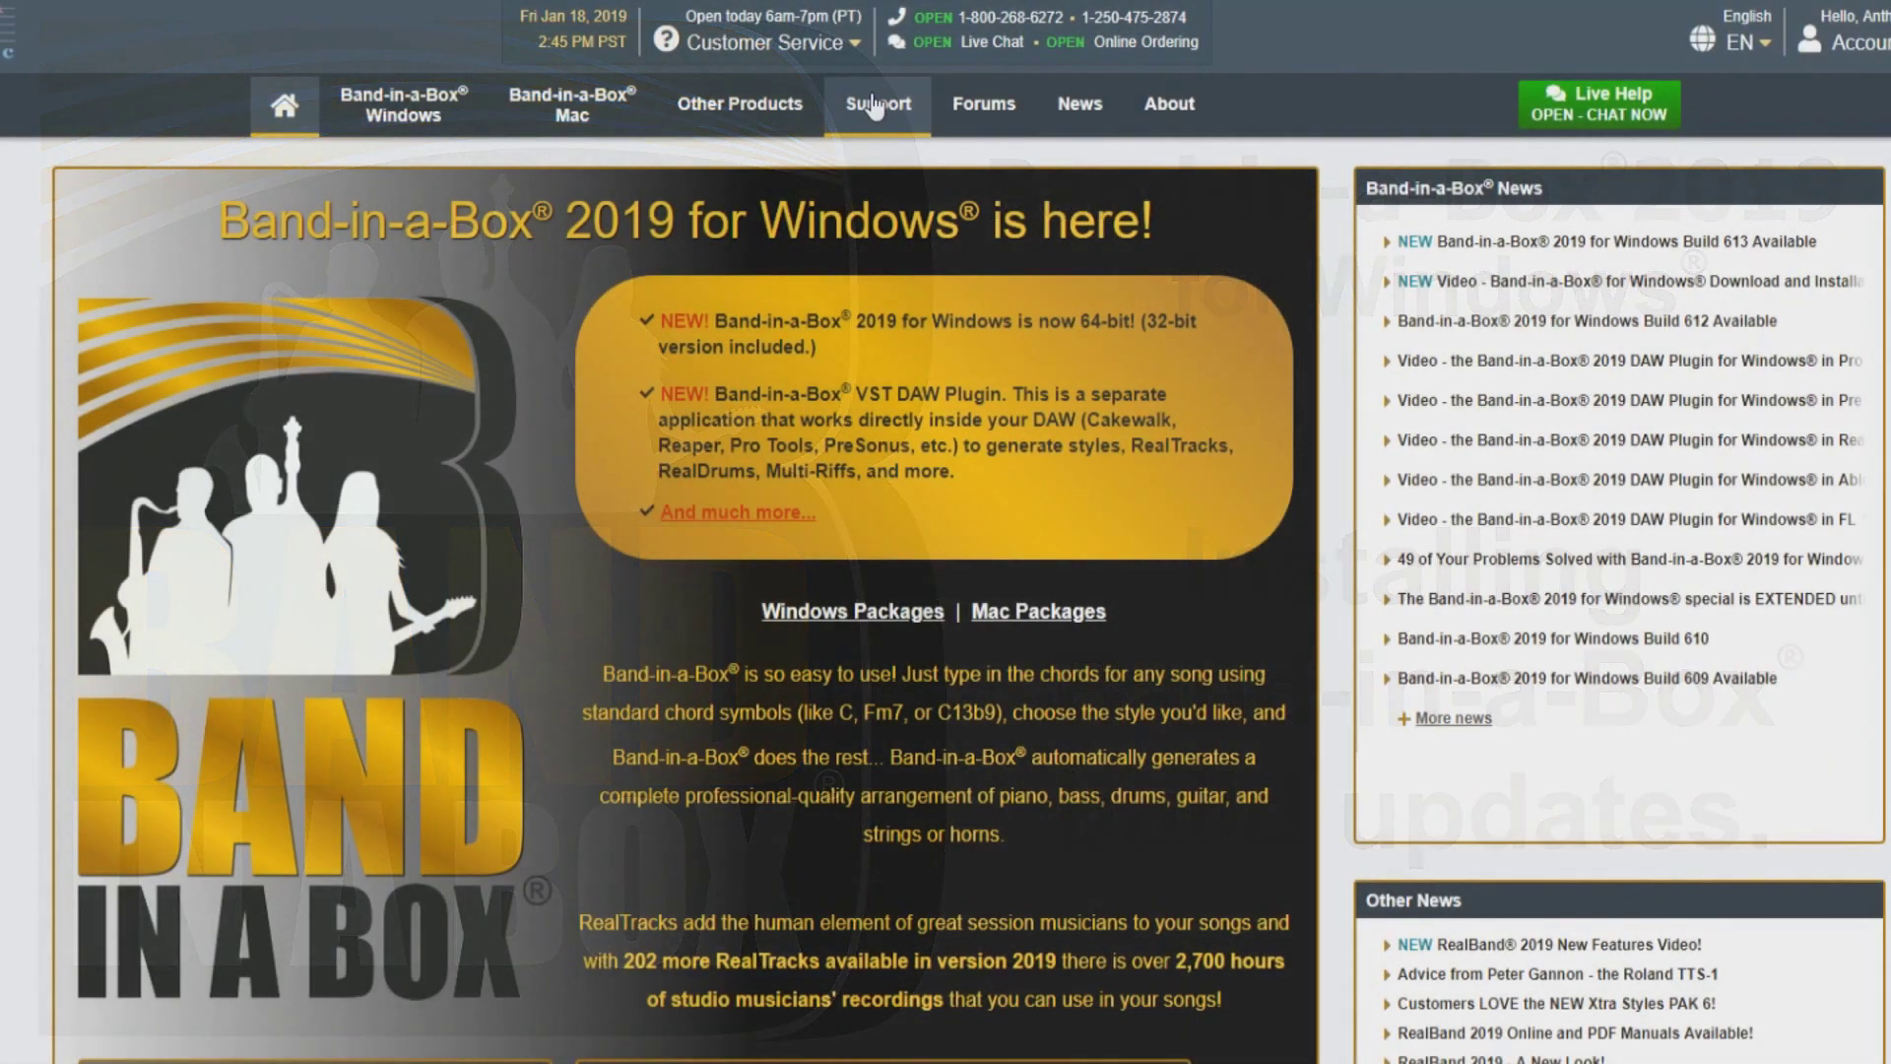
Go to the Support page on pgmusic.com.
{"action": "left_click", "coordinate": [873, 103]}
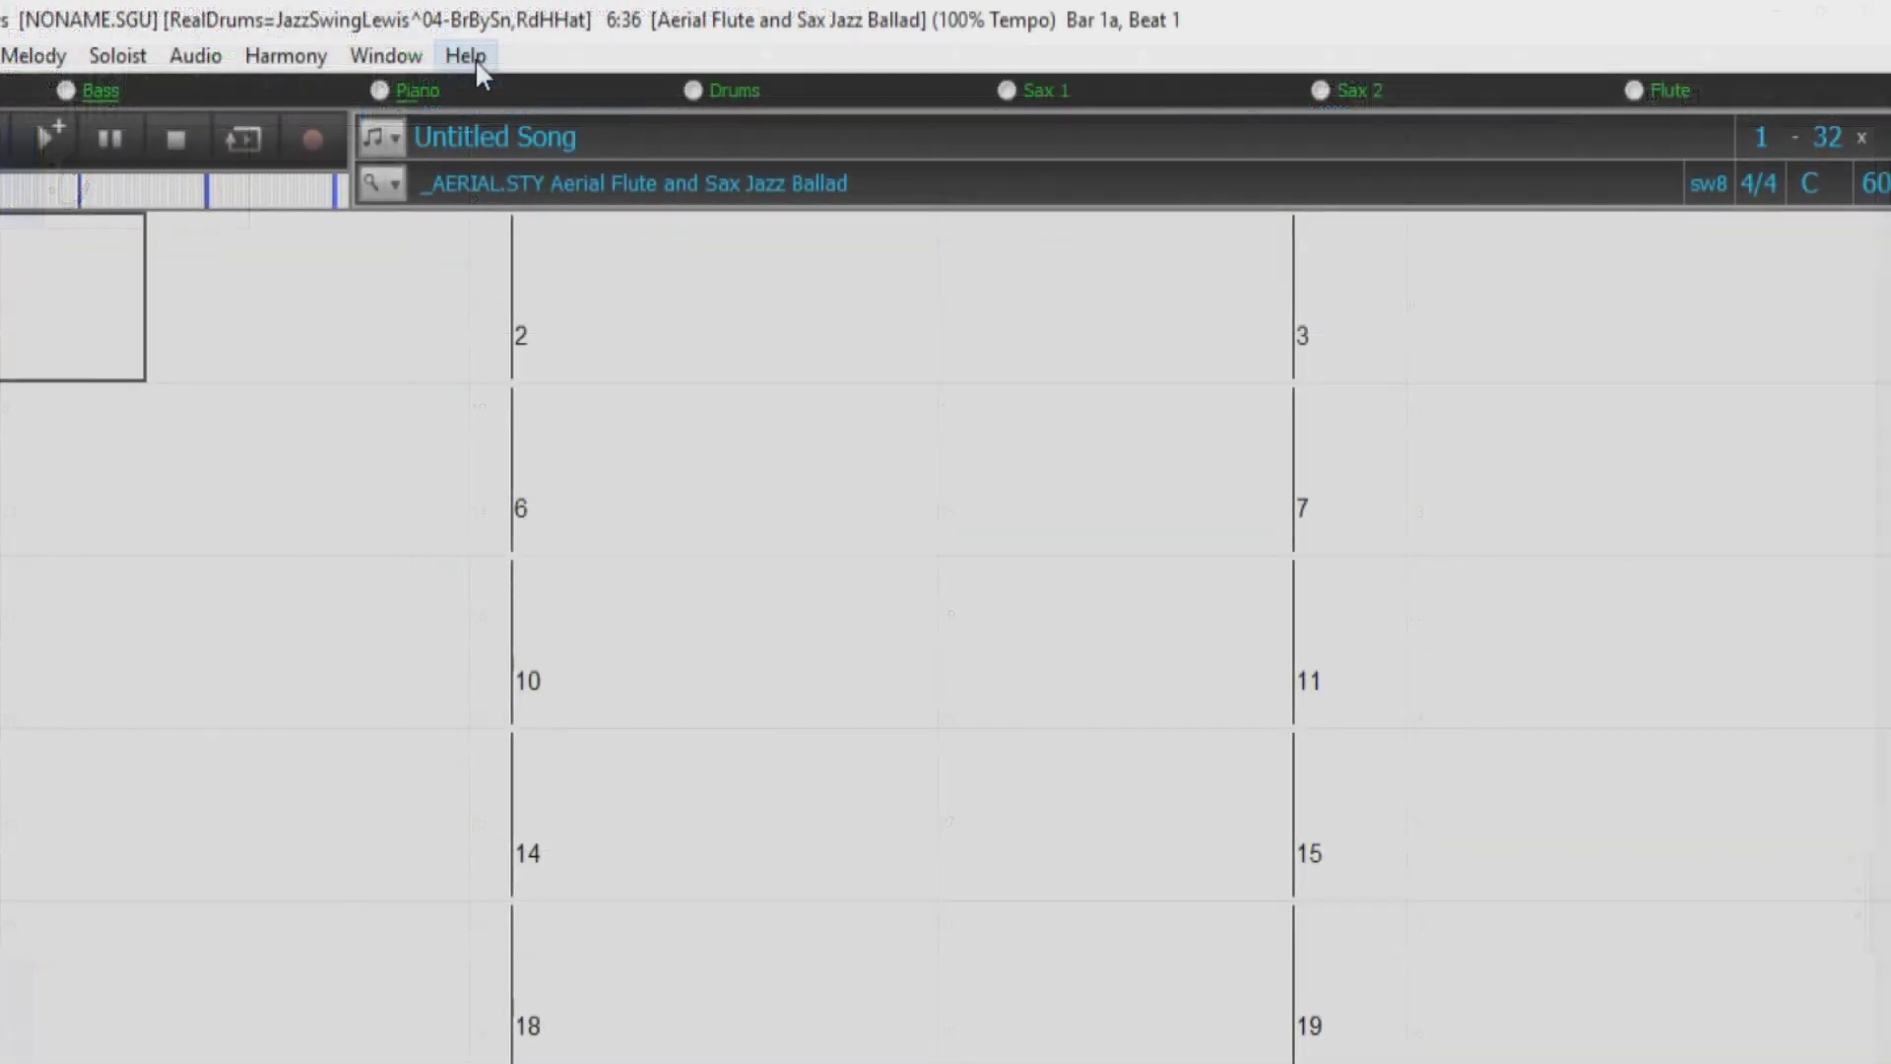
Confirm Help > About shows version 2019 (608), then check online for the Build 612 patch.
{"action": "left_click", "coordinate": [467, 58]}
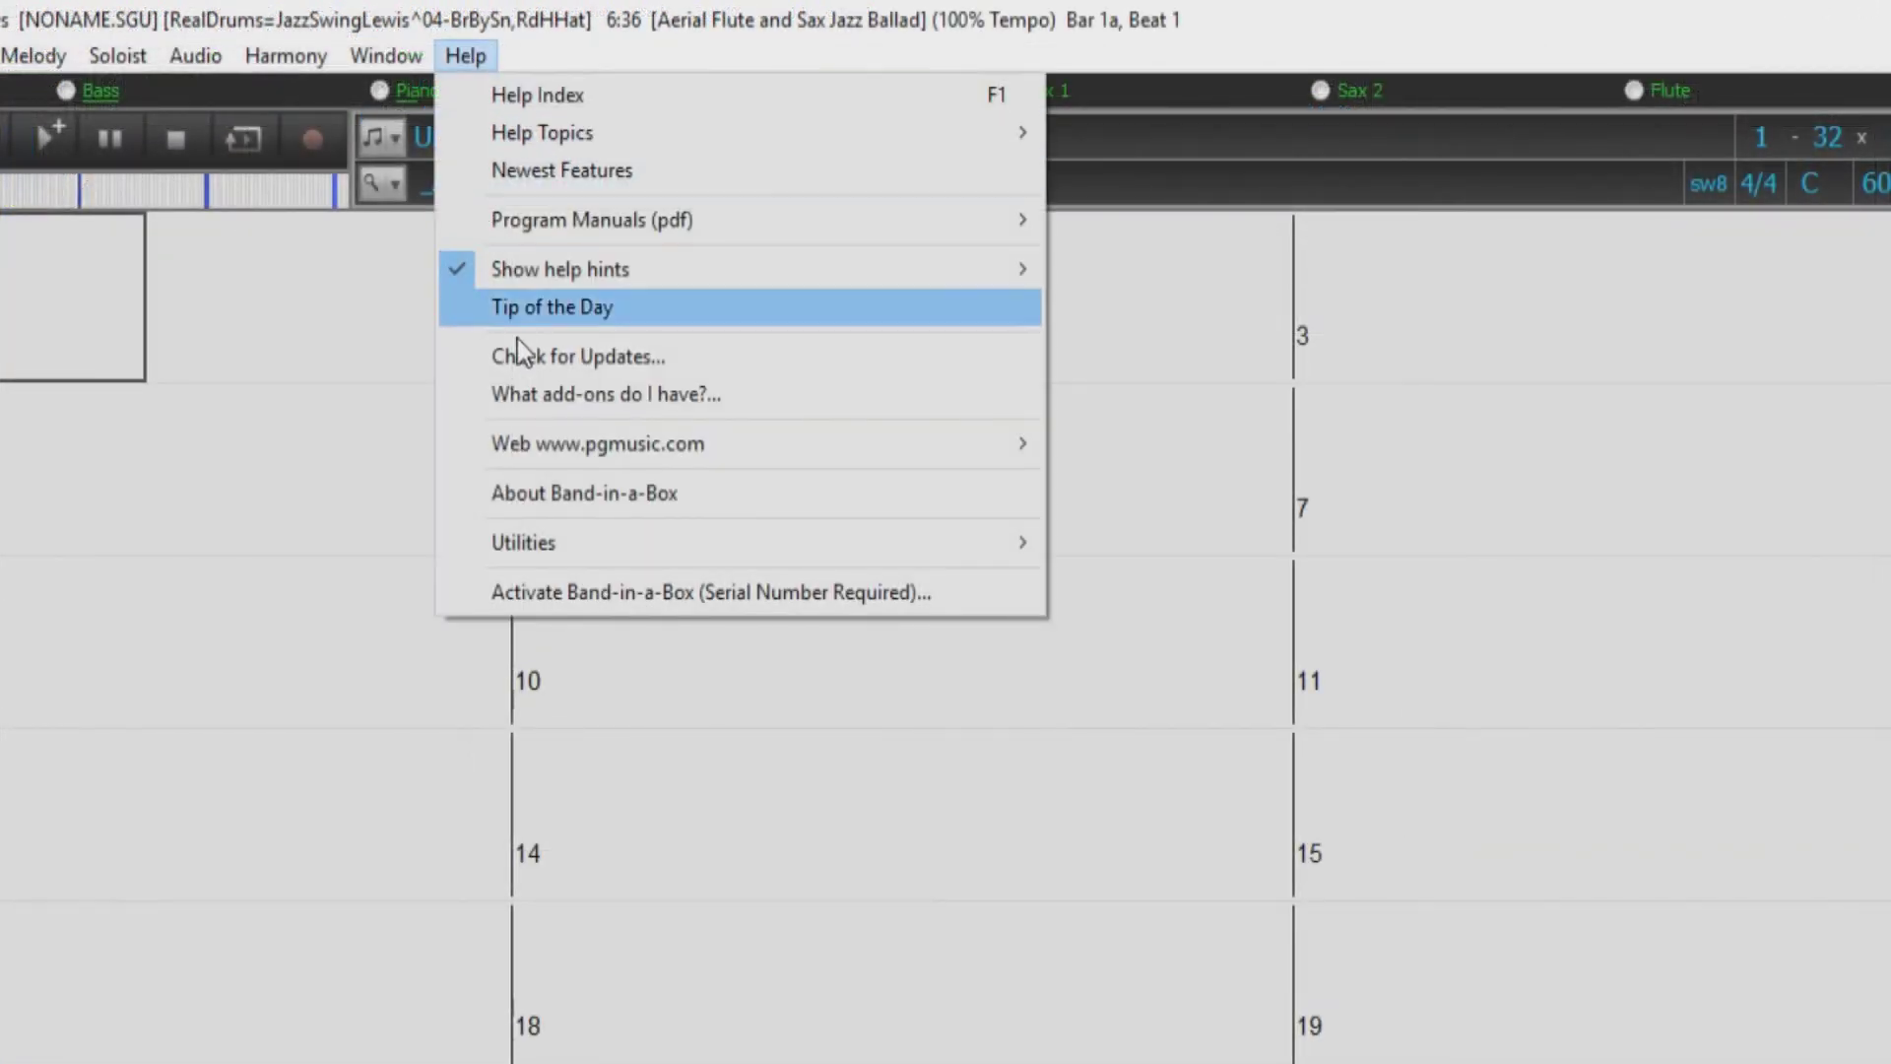
{"action": "left_click", "coordinate": [660, 494]}
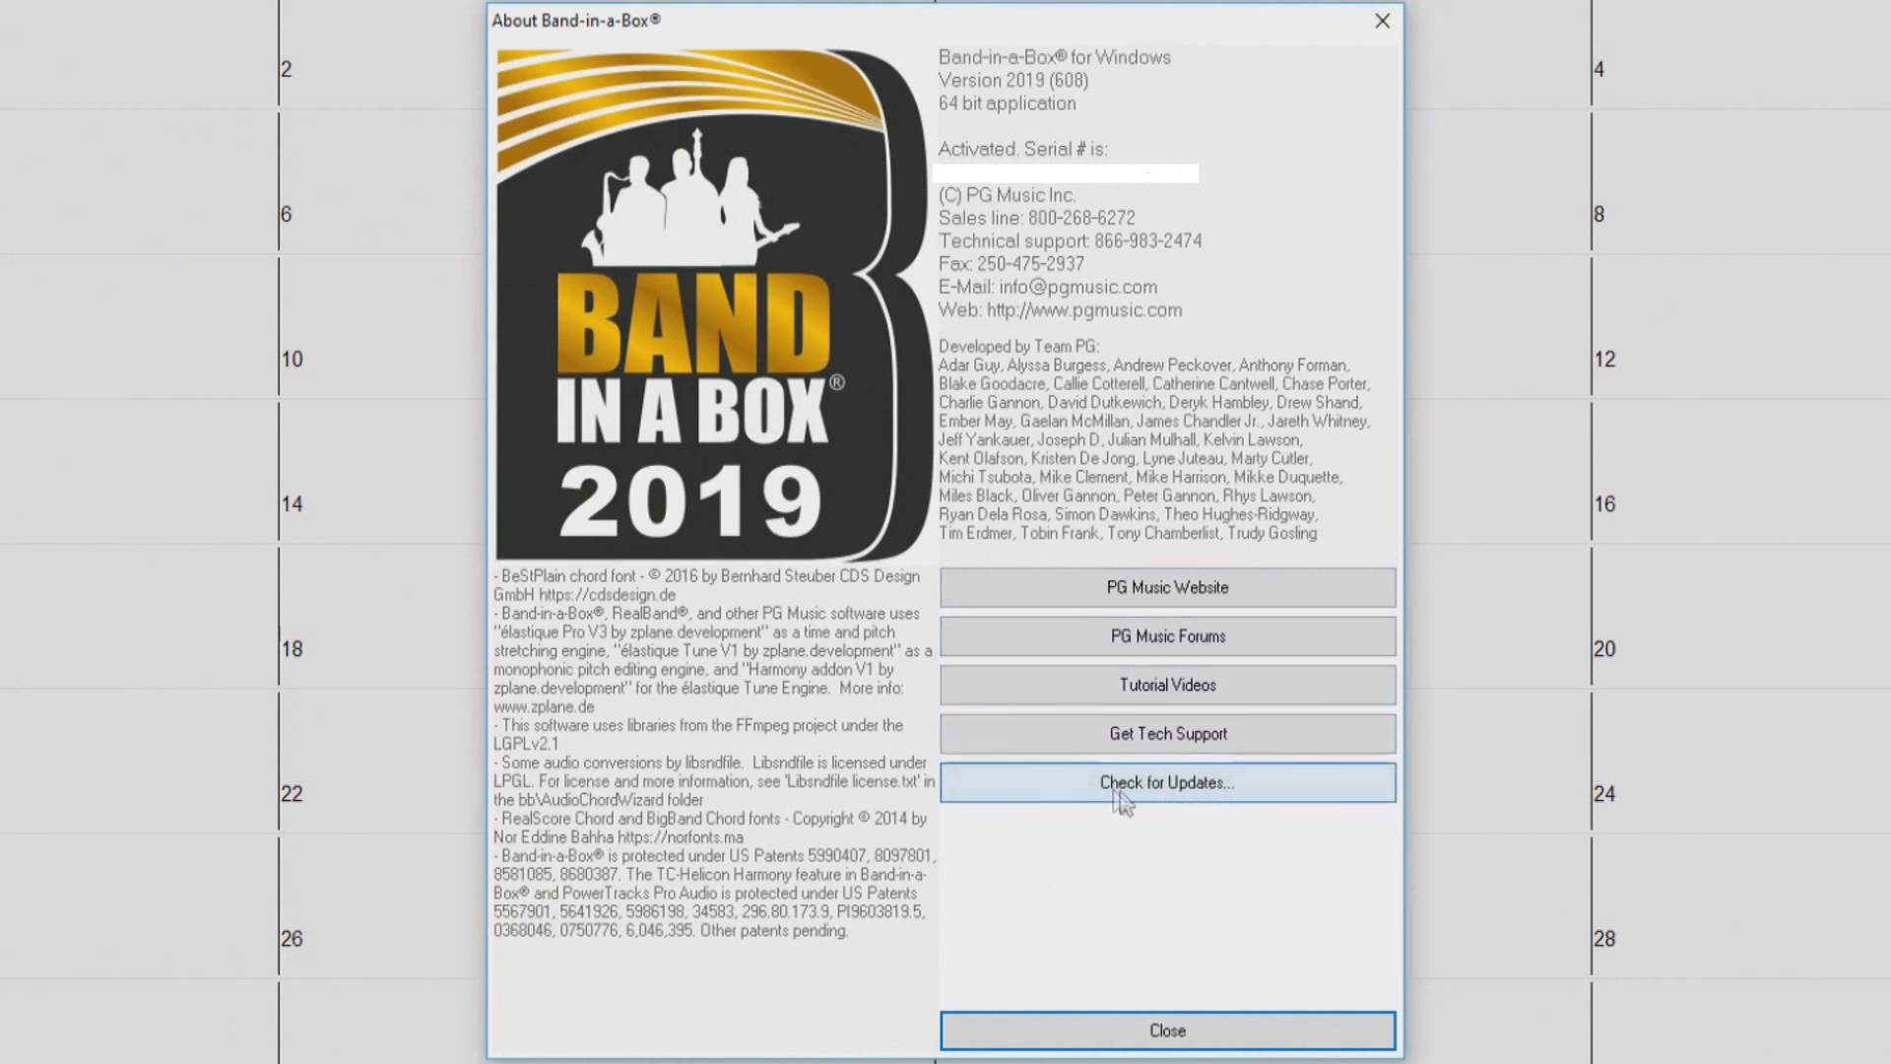
{"action": "left_click", "coordinate": [1158, 793]}
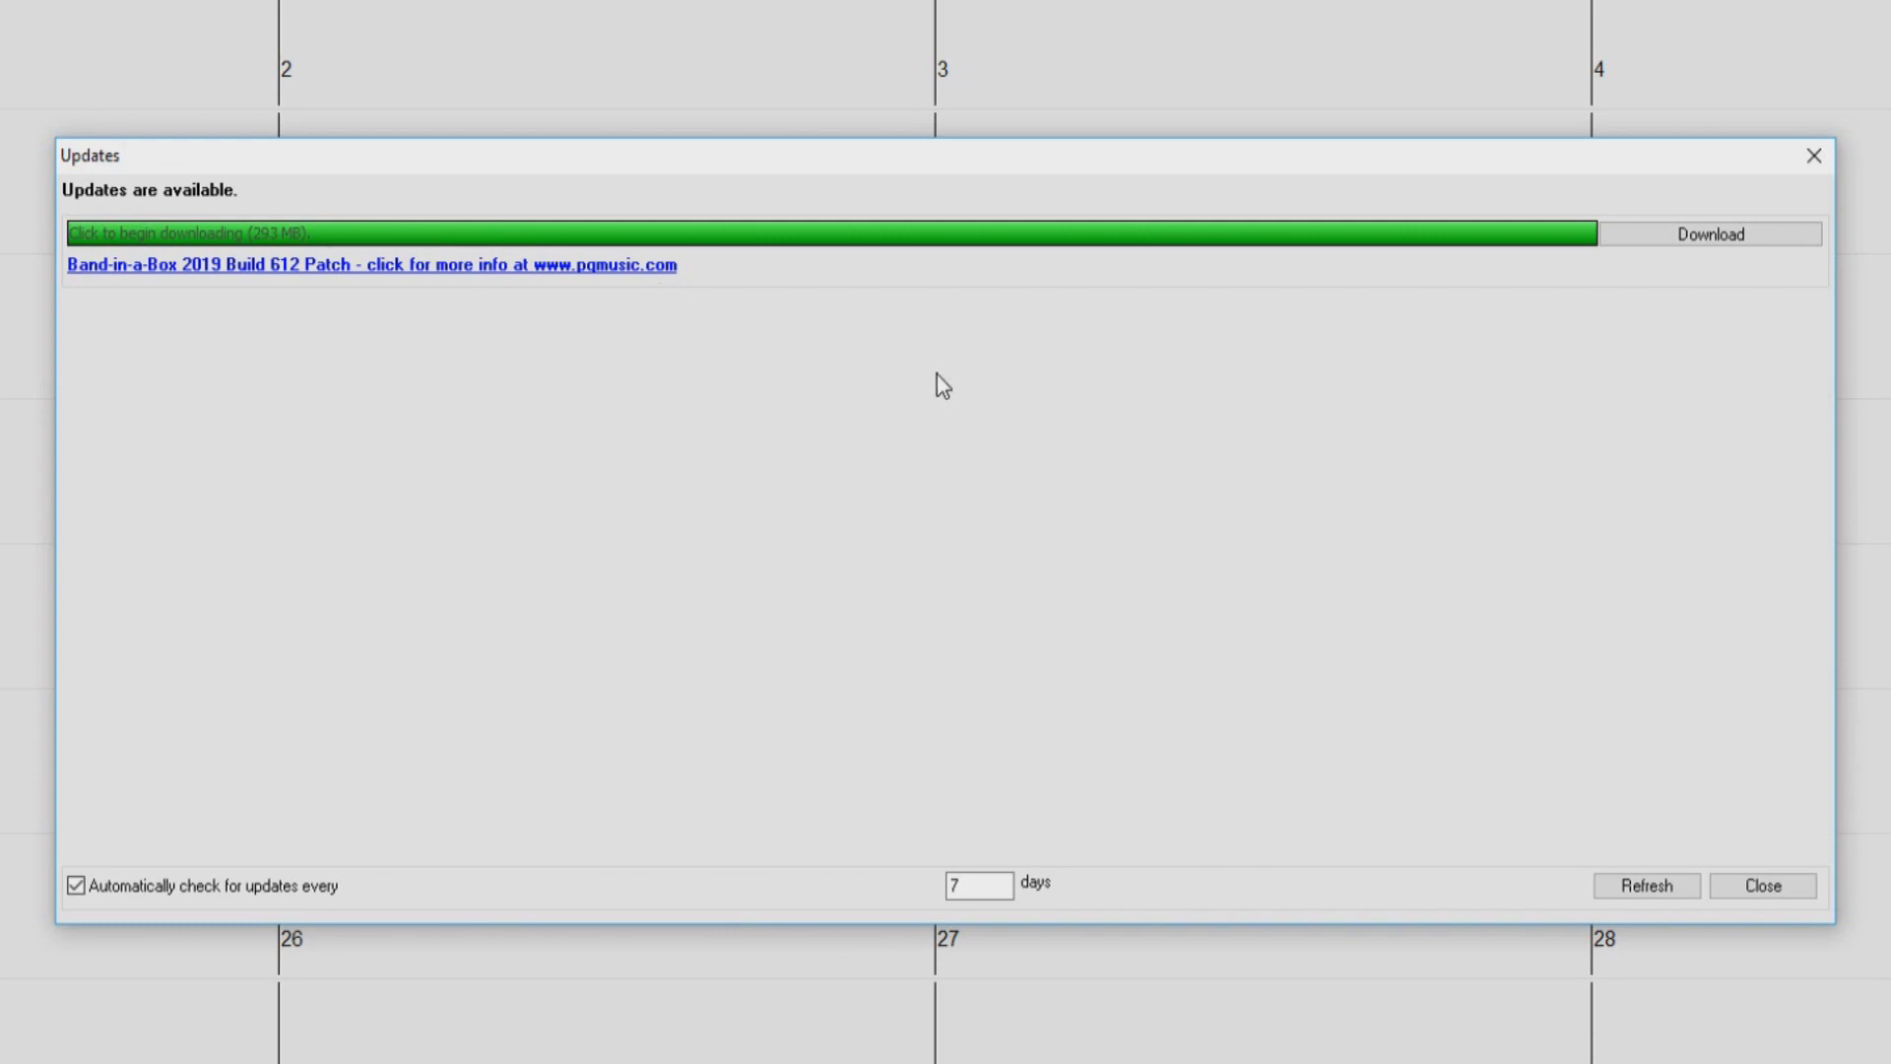
Download the 29.3 MB Build 612 patch and launch its installer.
{"action": "left_click", "coordinate": [1698, 244]}
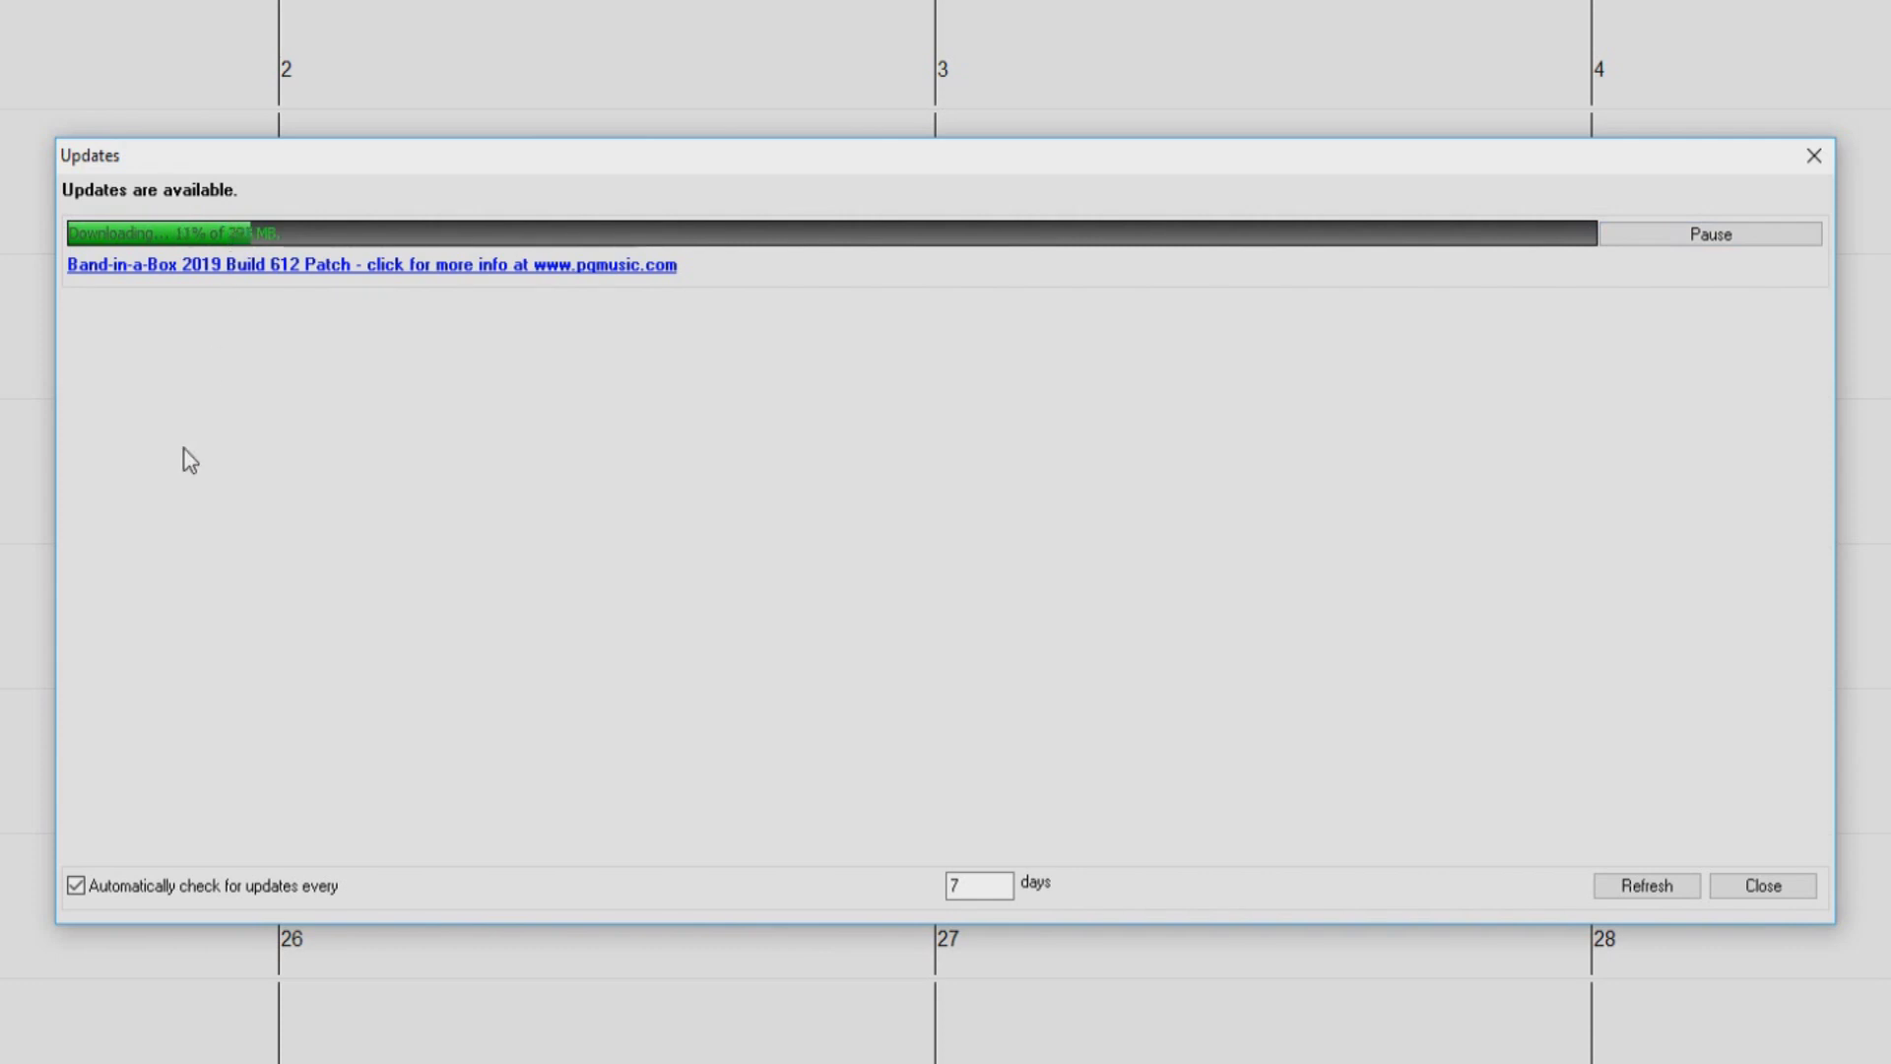
{"action": "left_click", "coordinate": [82, 887]}
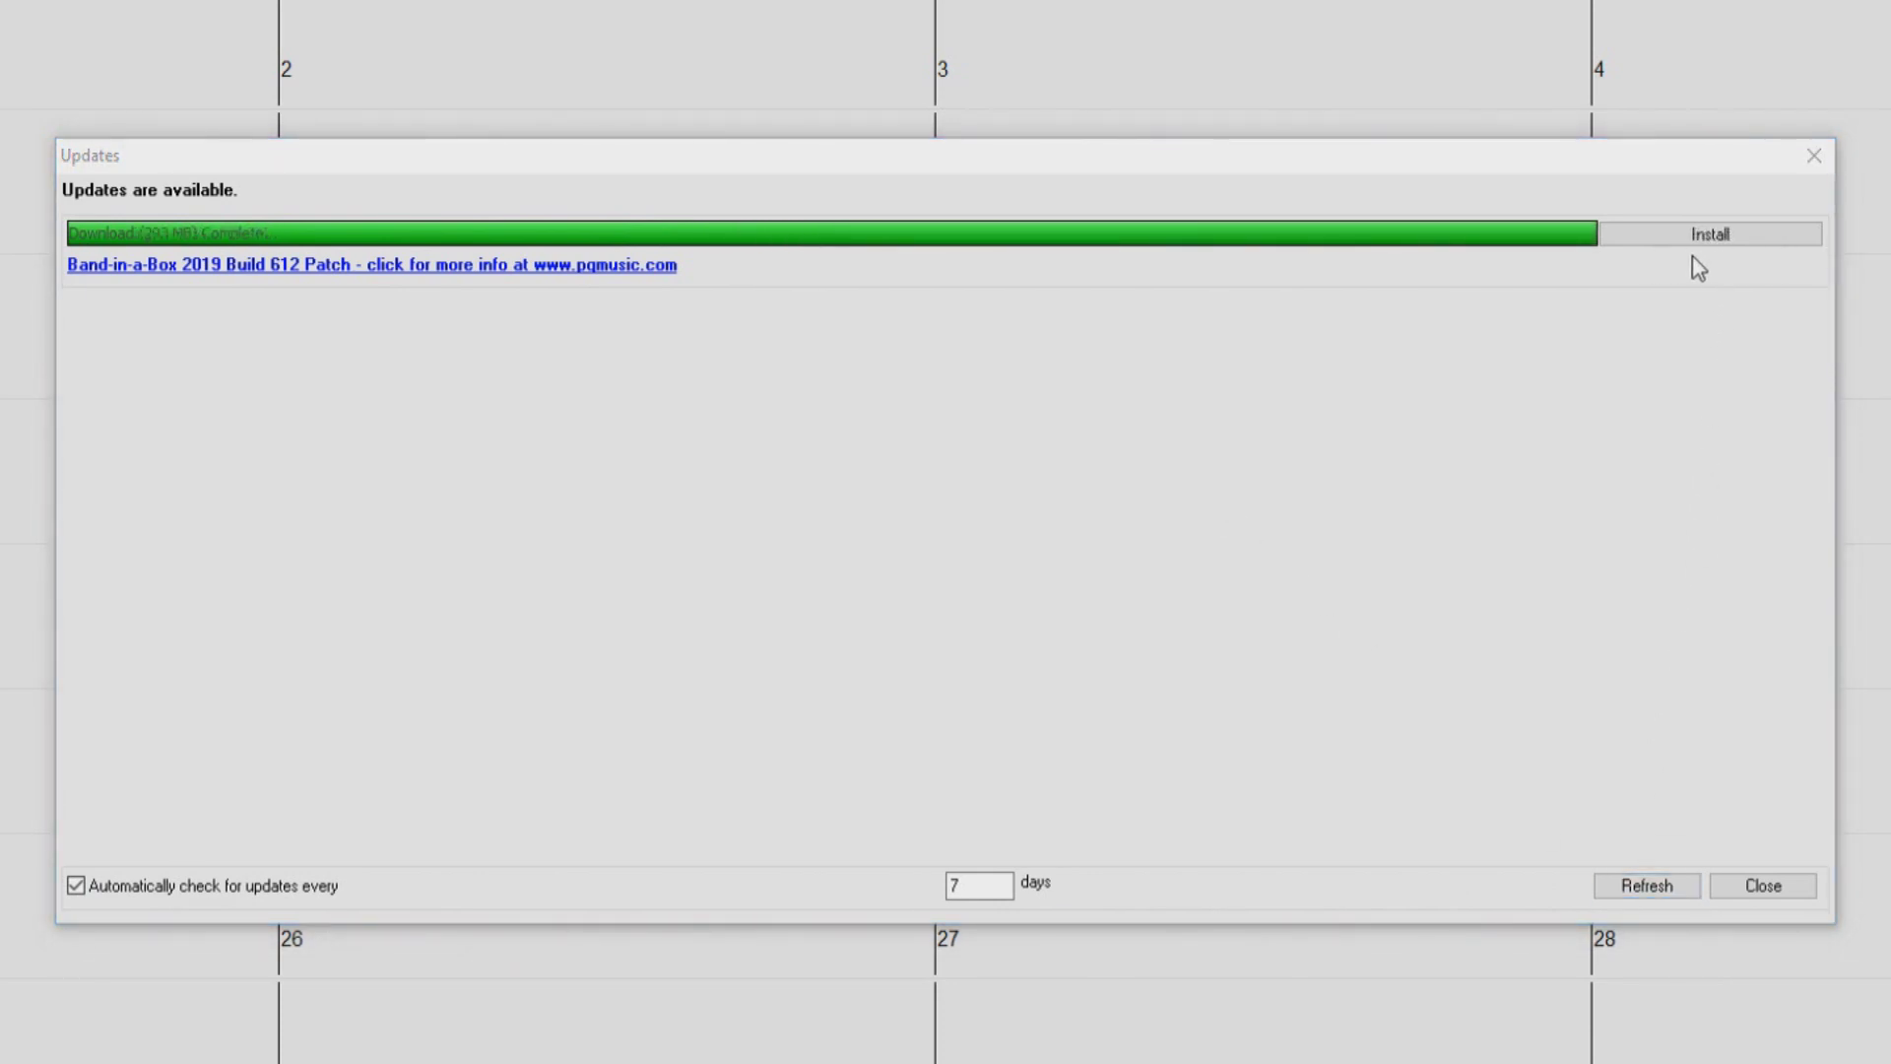
{"action": "left_click", "coordinate": [1708, 234]}
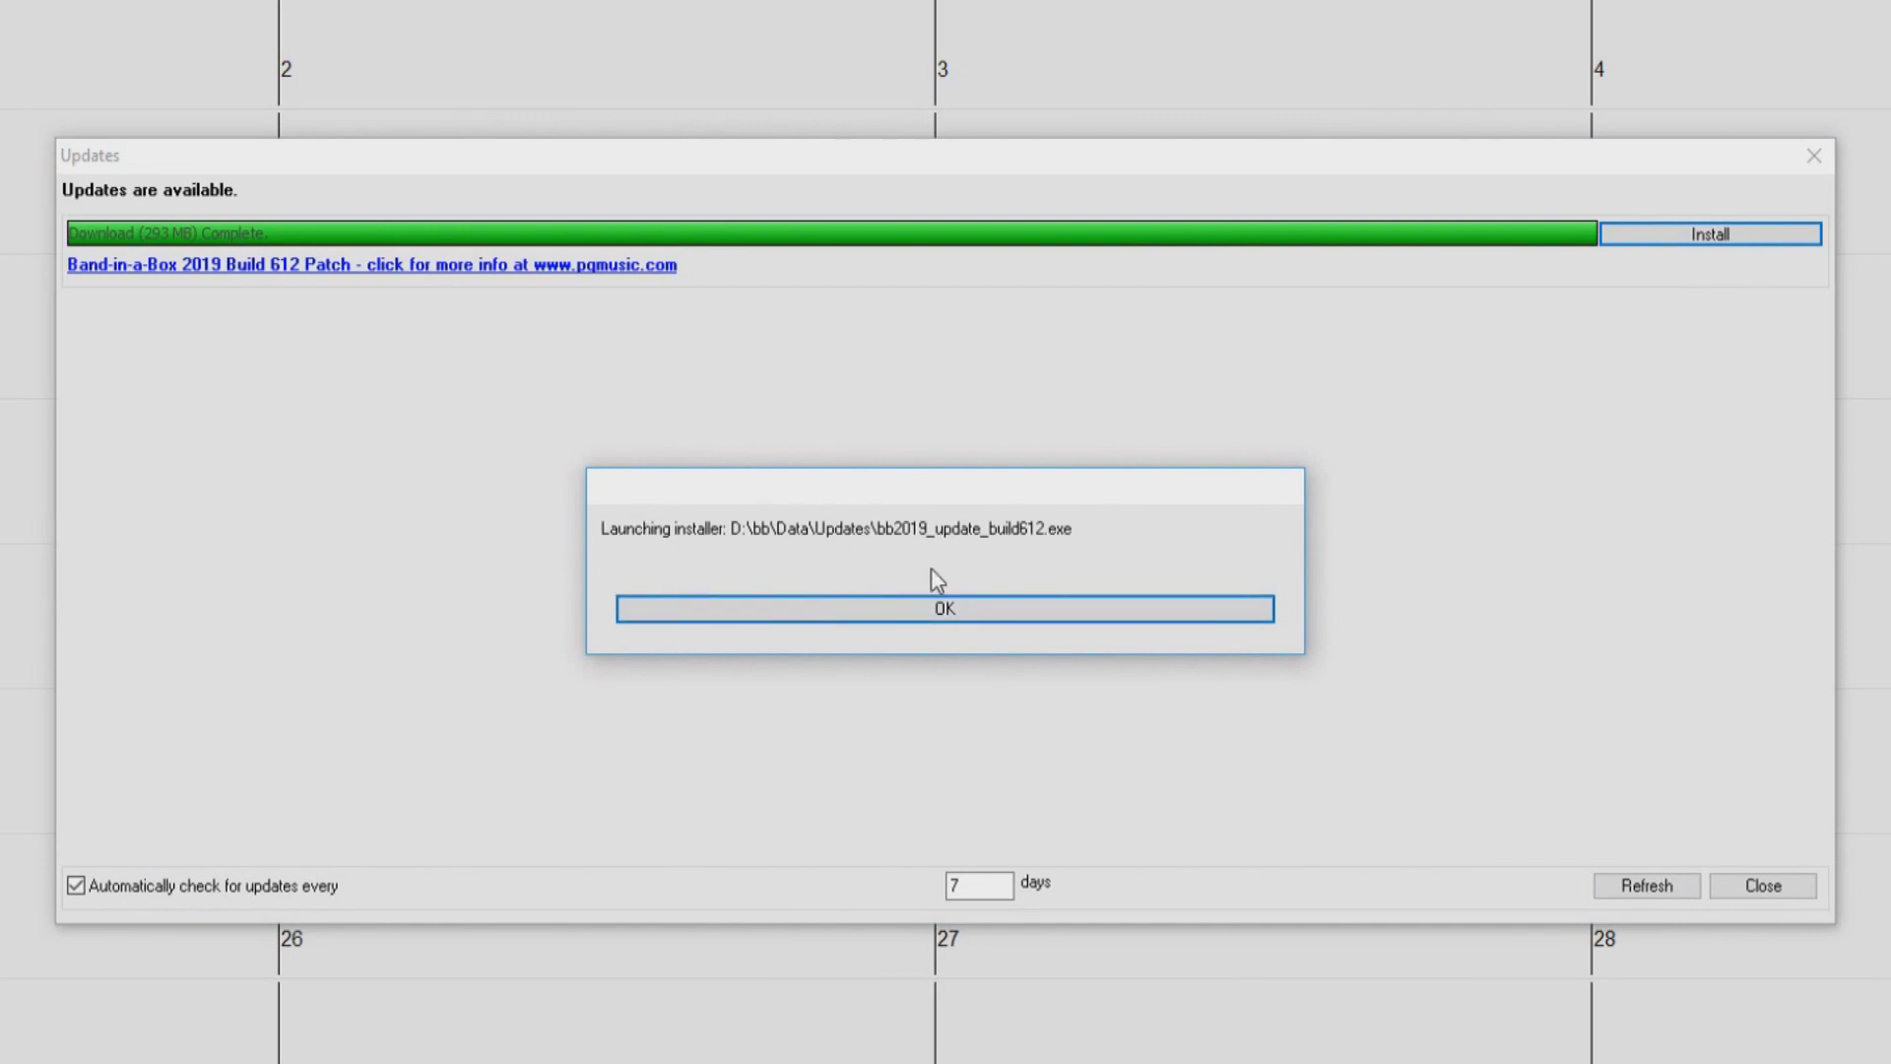
{"action": "left_click", "coordinate": [952, 607]}
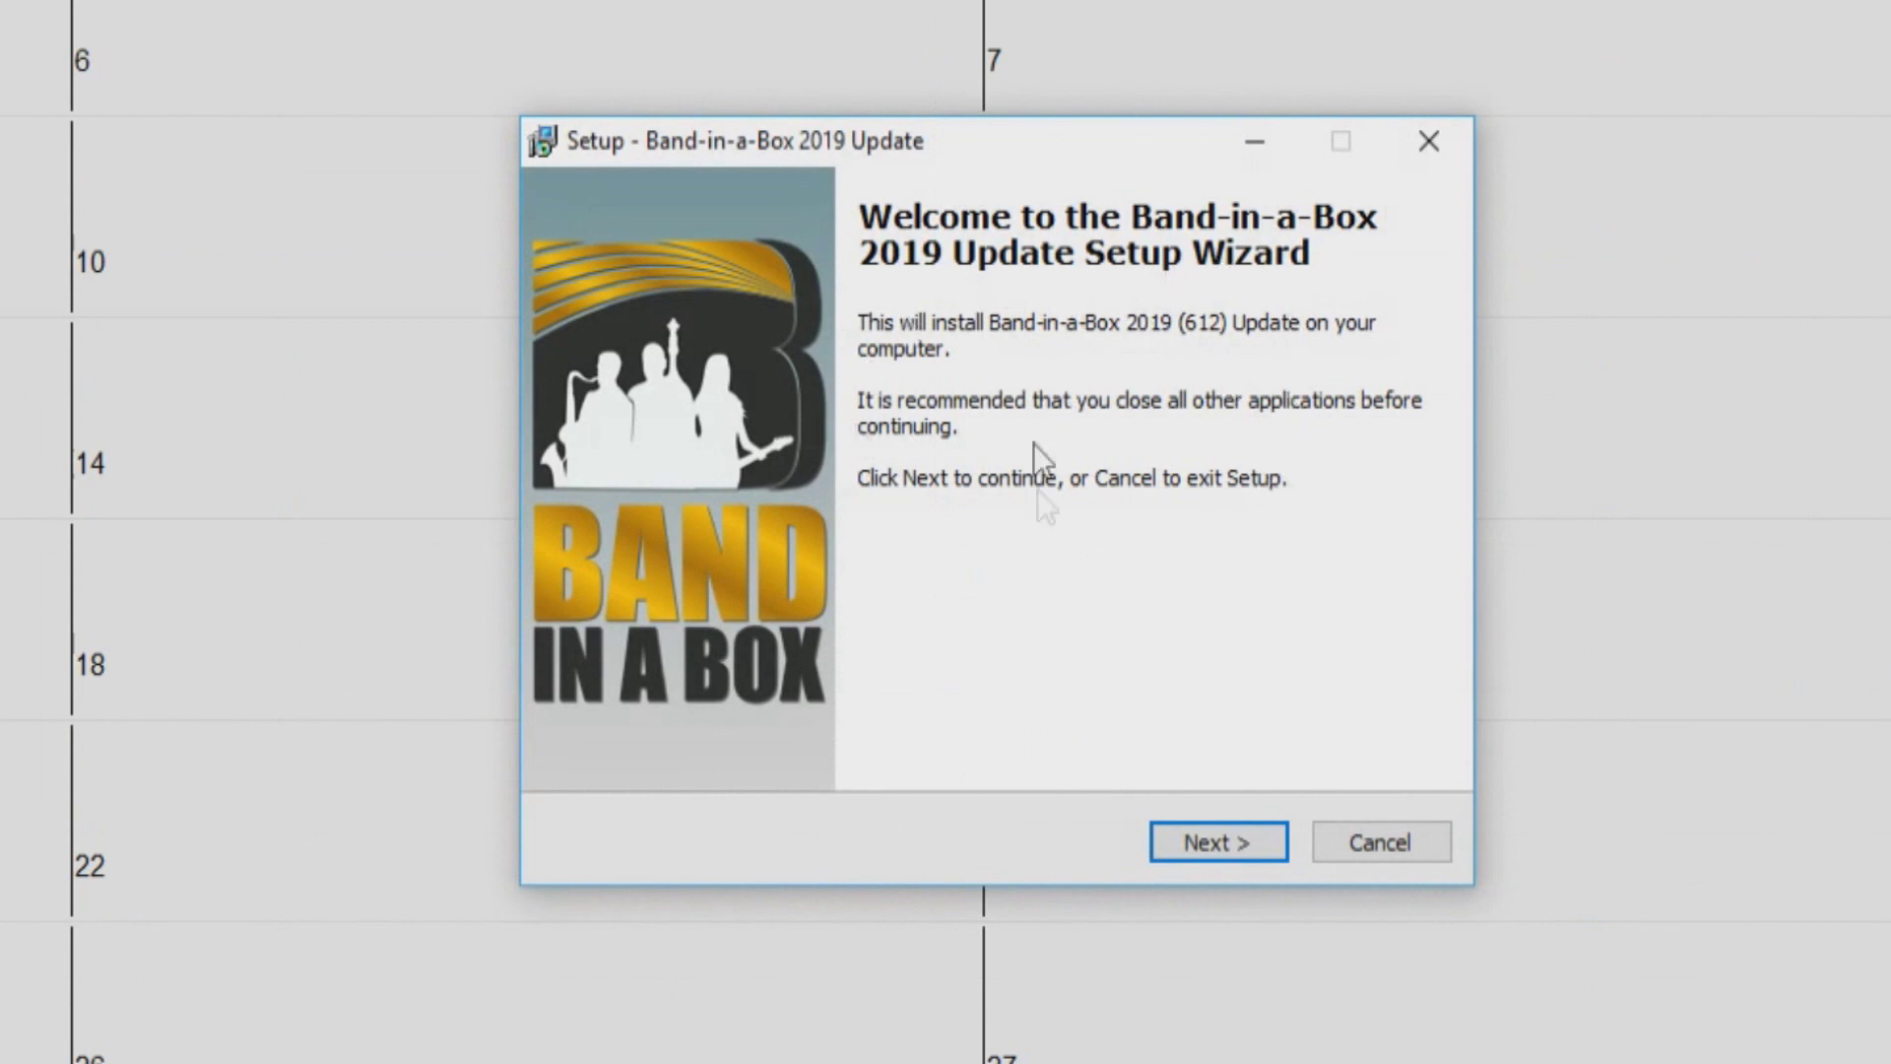
Install Build 612 into D:\bb with all additional tasks, letting setup close the running program.
{"action": "left_click", "coordinate": [1168, 854]}
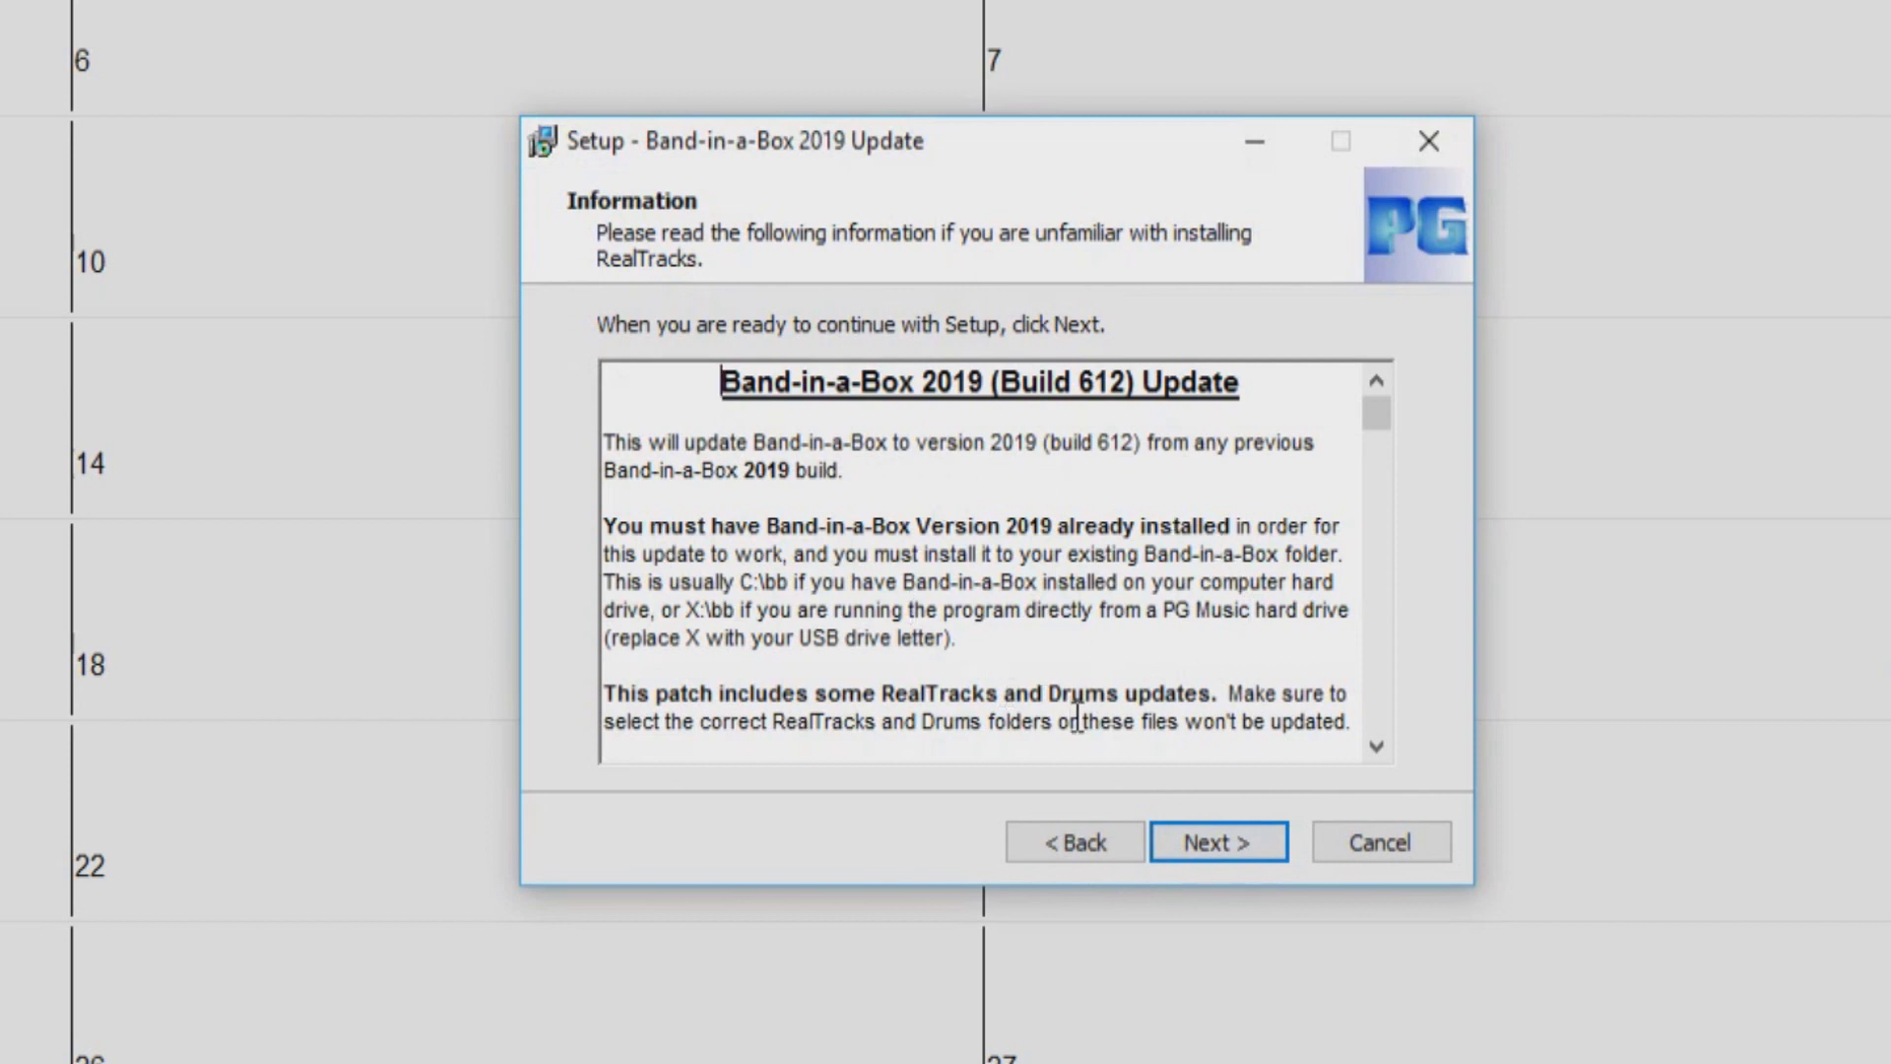
{"action": "left_click", "coordinate": [1200, 834]}
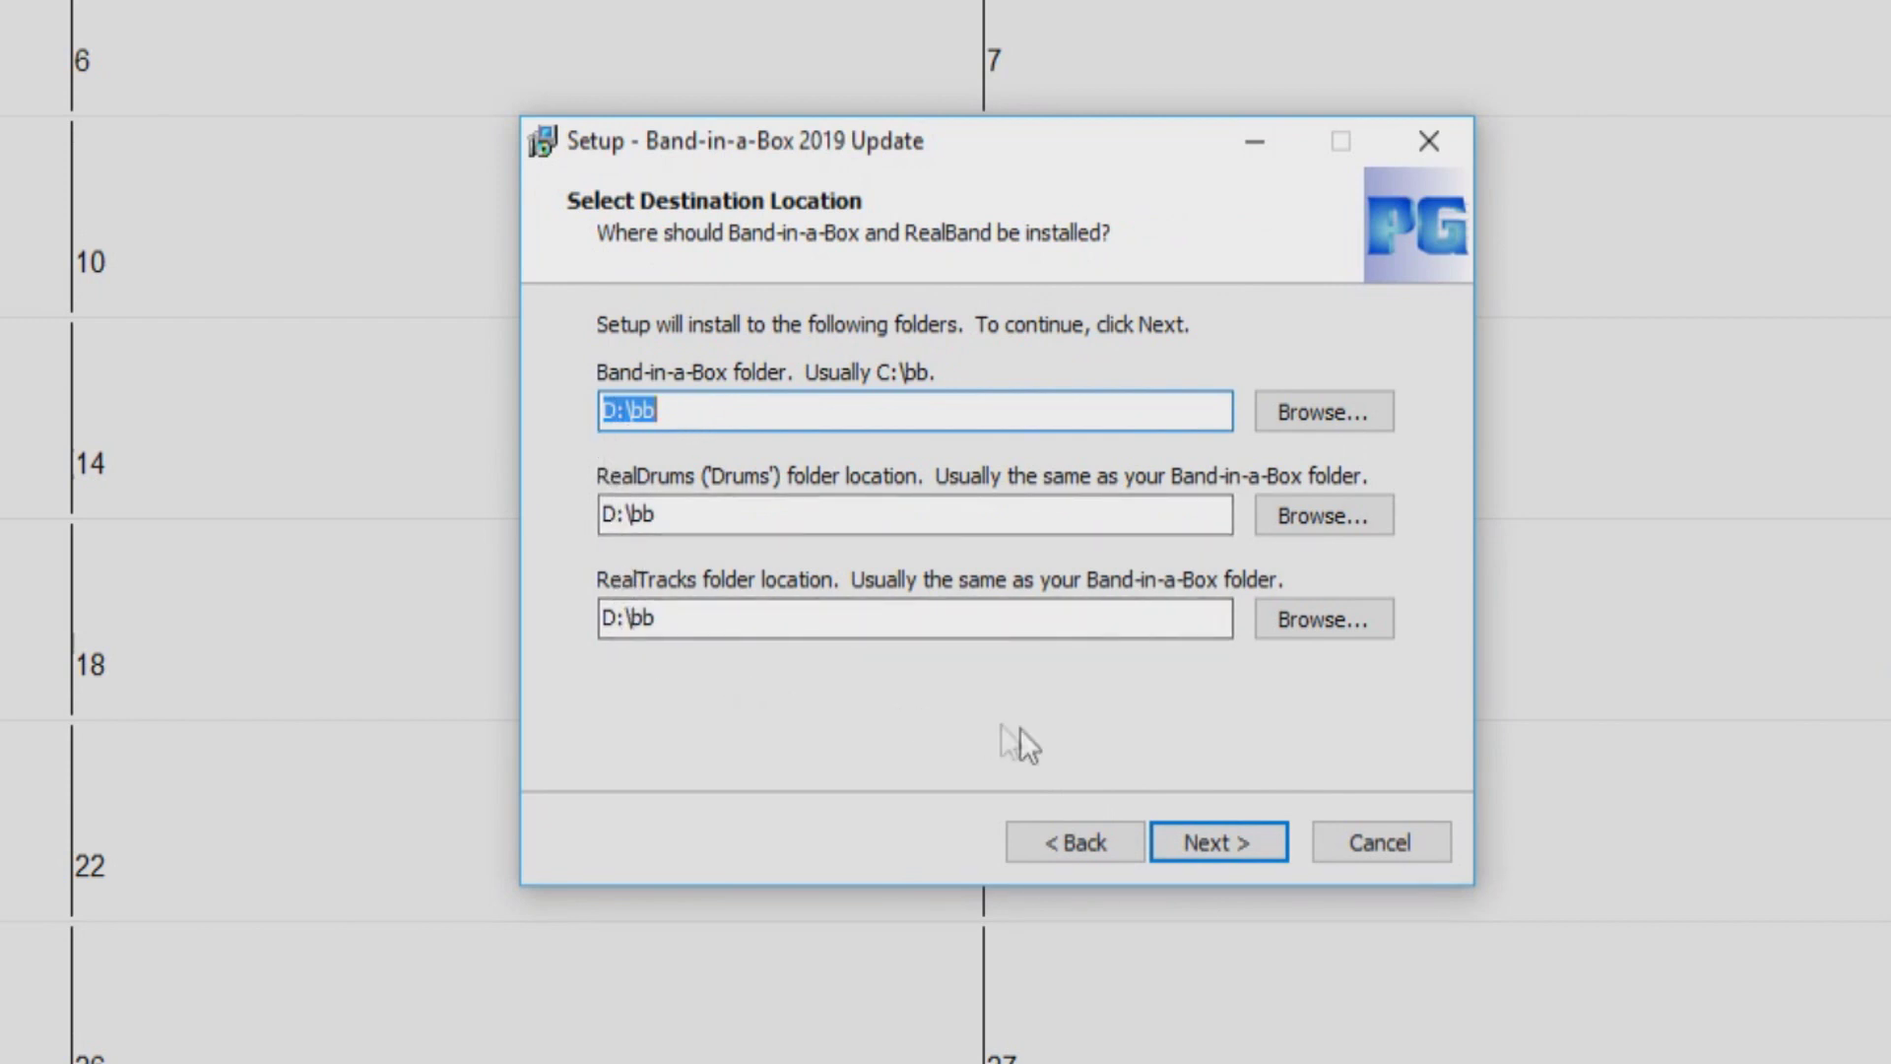
{"action": "left_click", "coordinate": [1202, 850]}
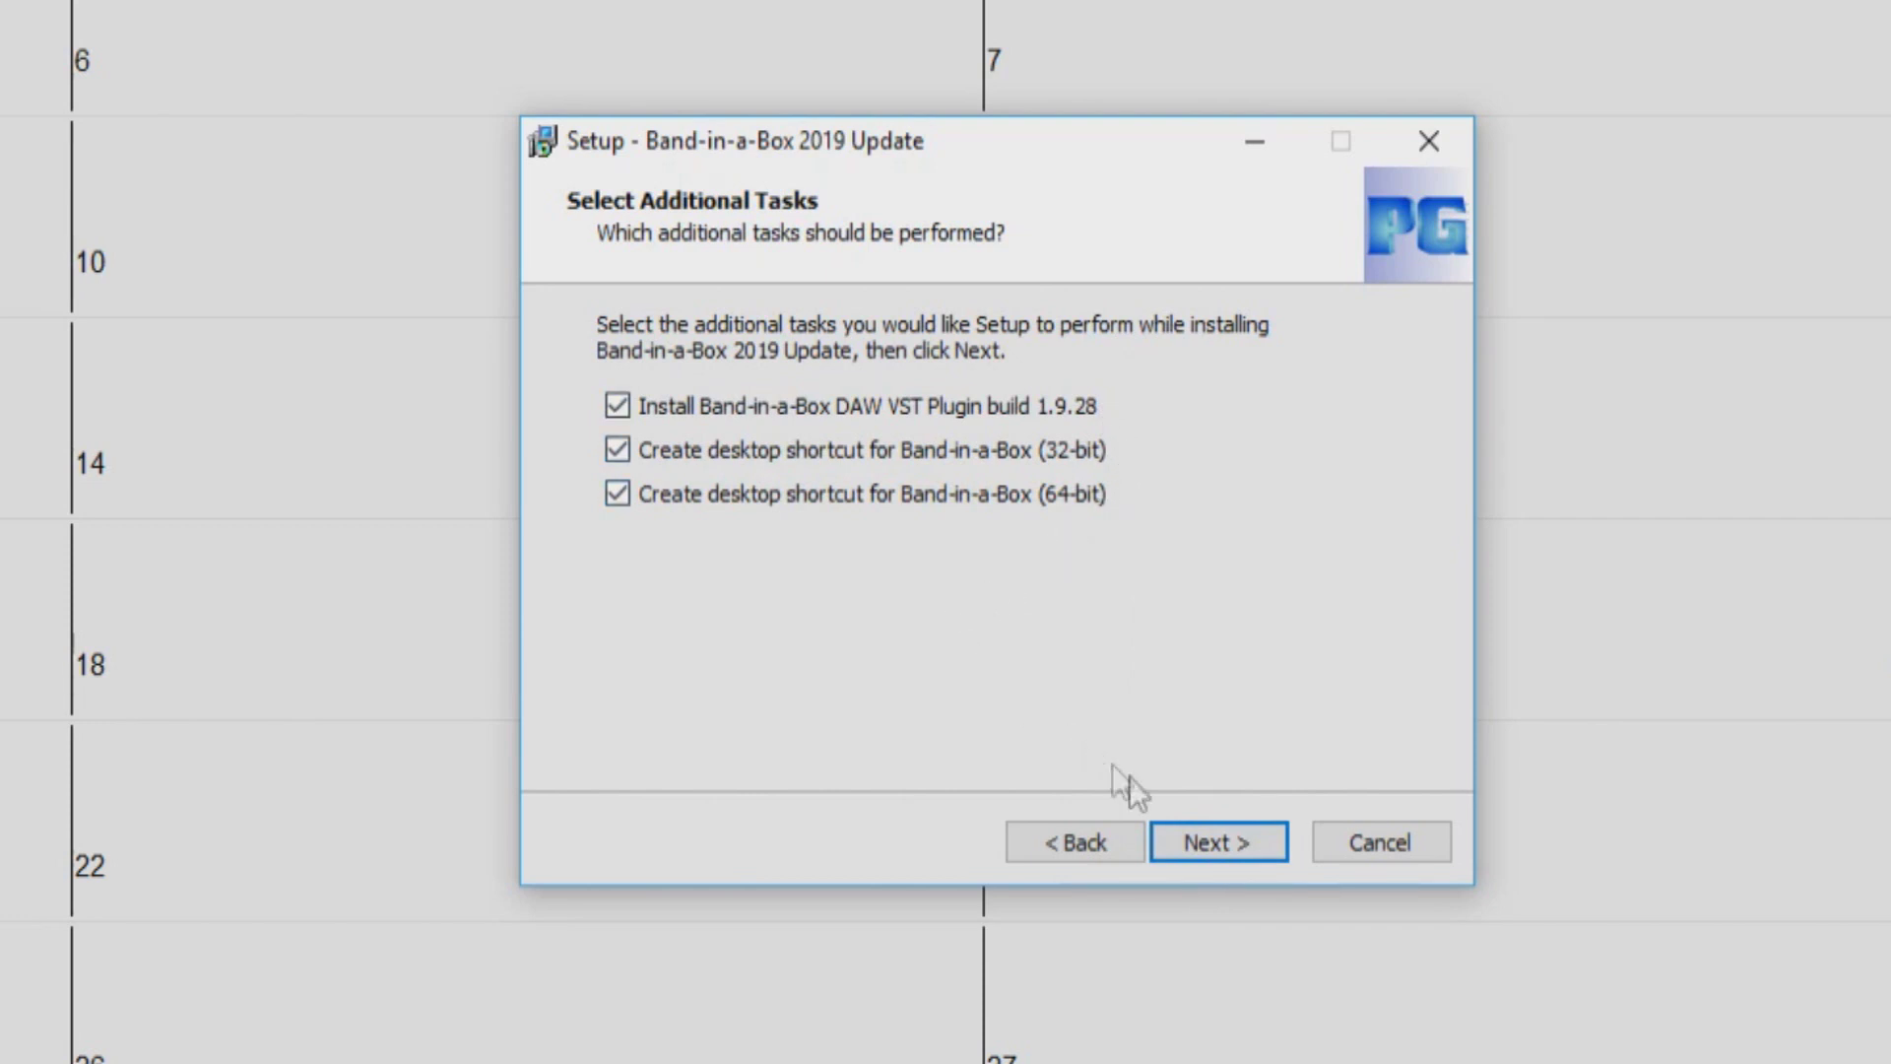
{"action": "left_click", "coordinate": [1191, 825]}
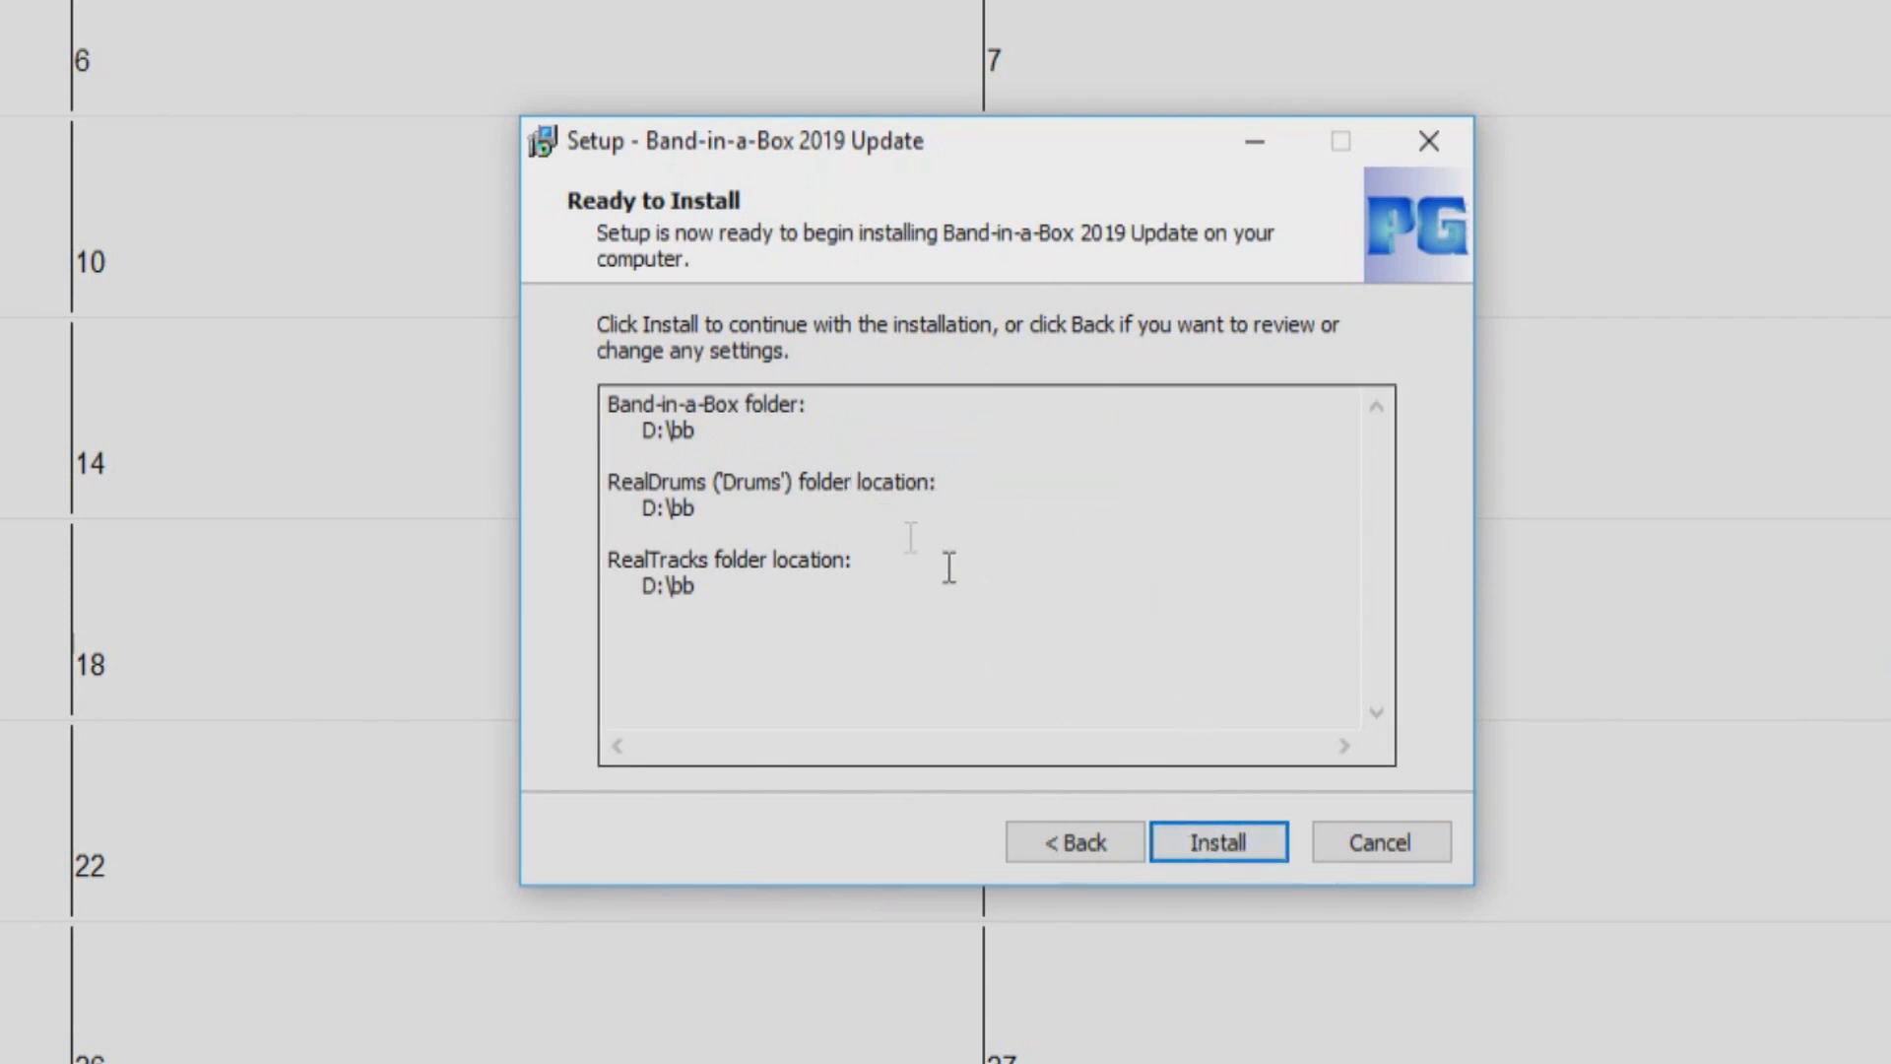
{"action": "left_click", "coordinate": [1205, 840]}
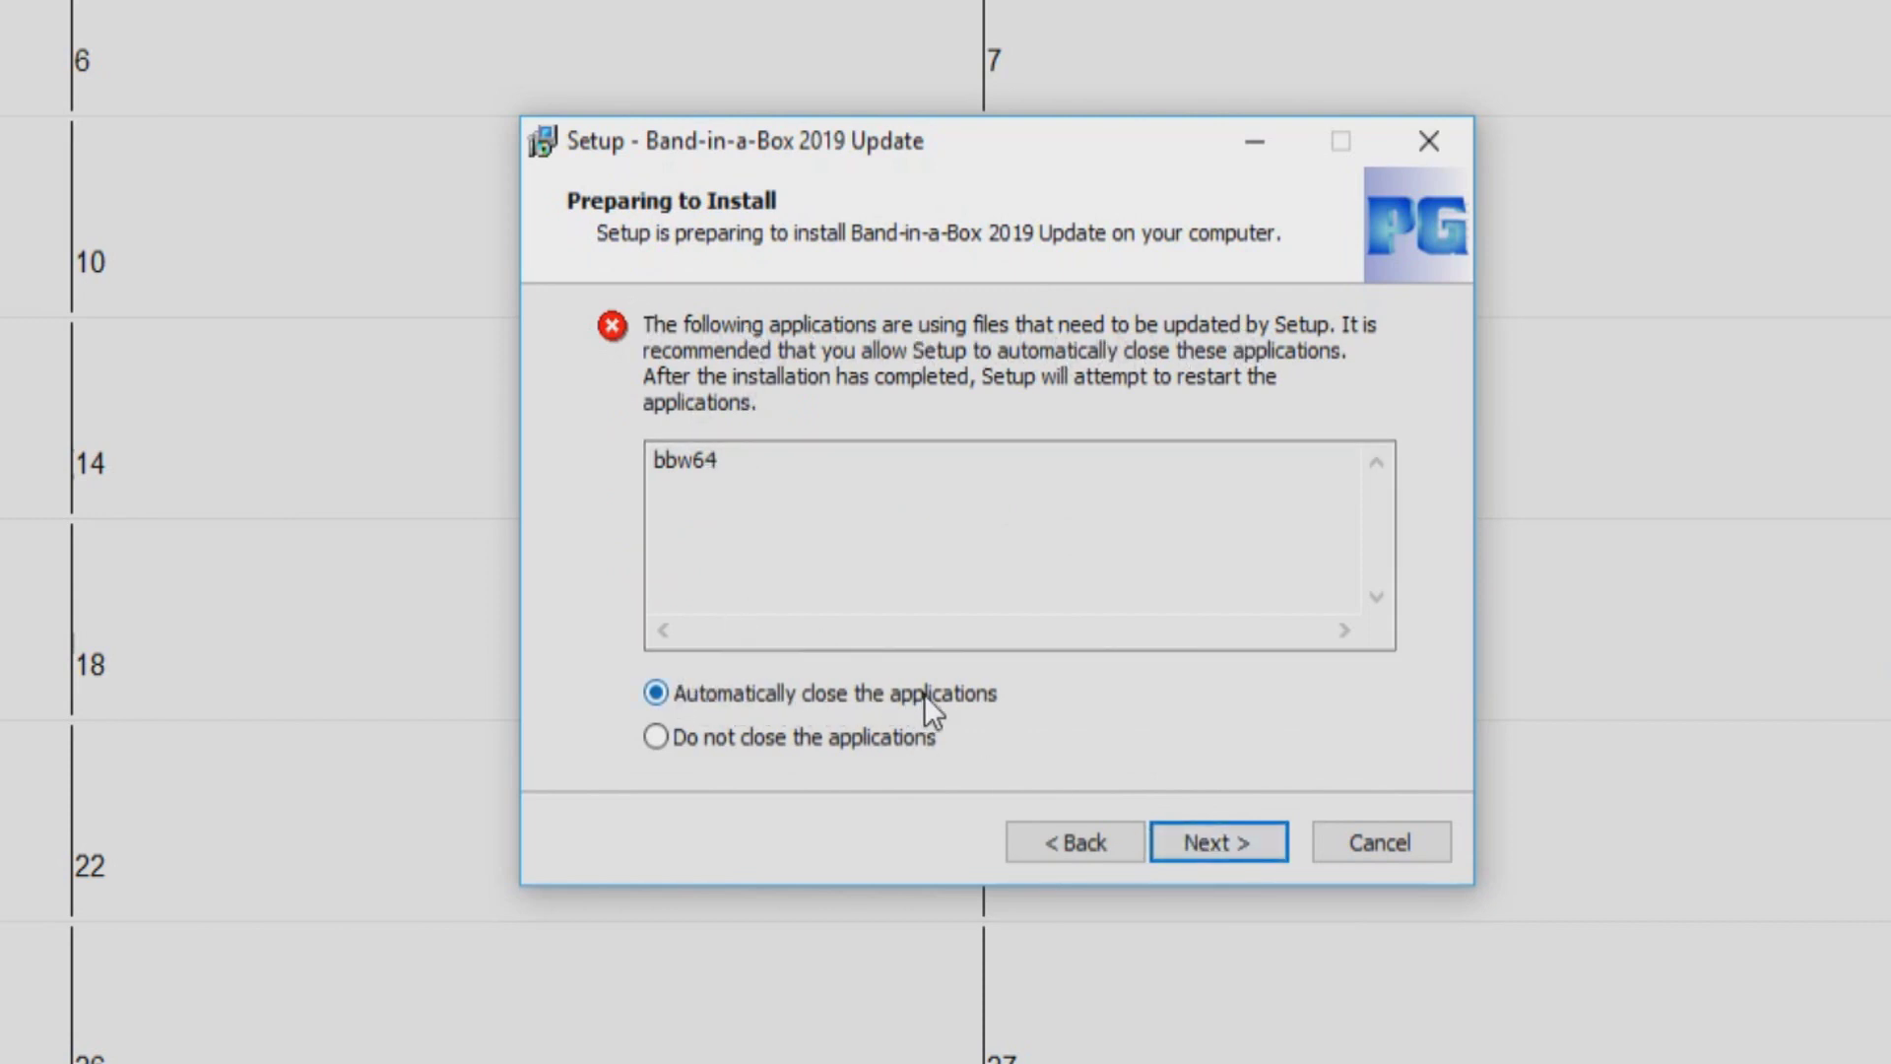
{"action": "left_click", "coordinate": [1191, 843]}
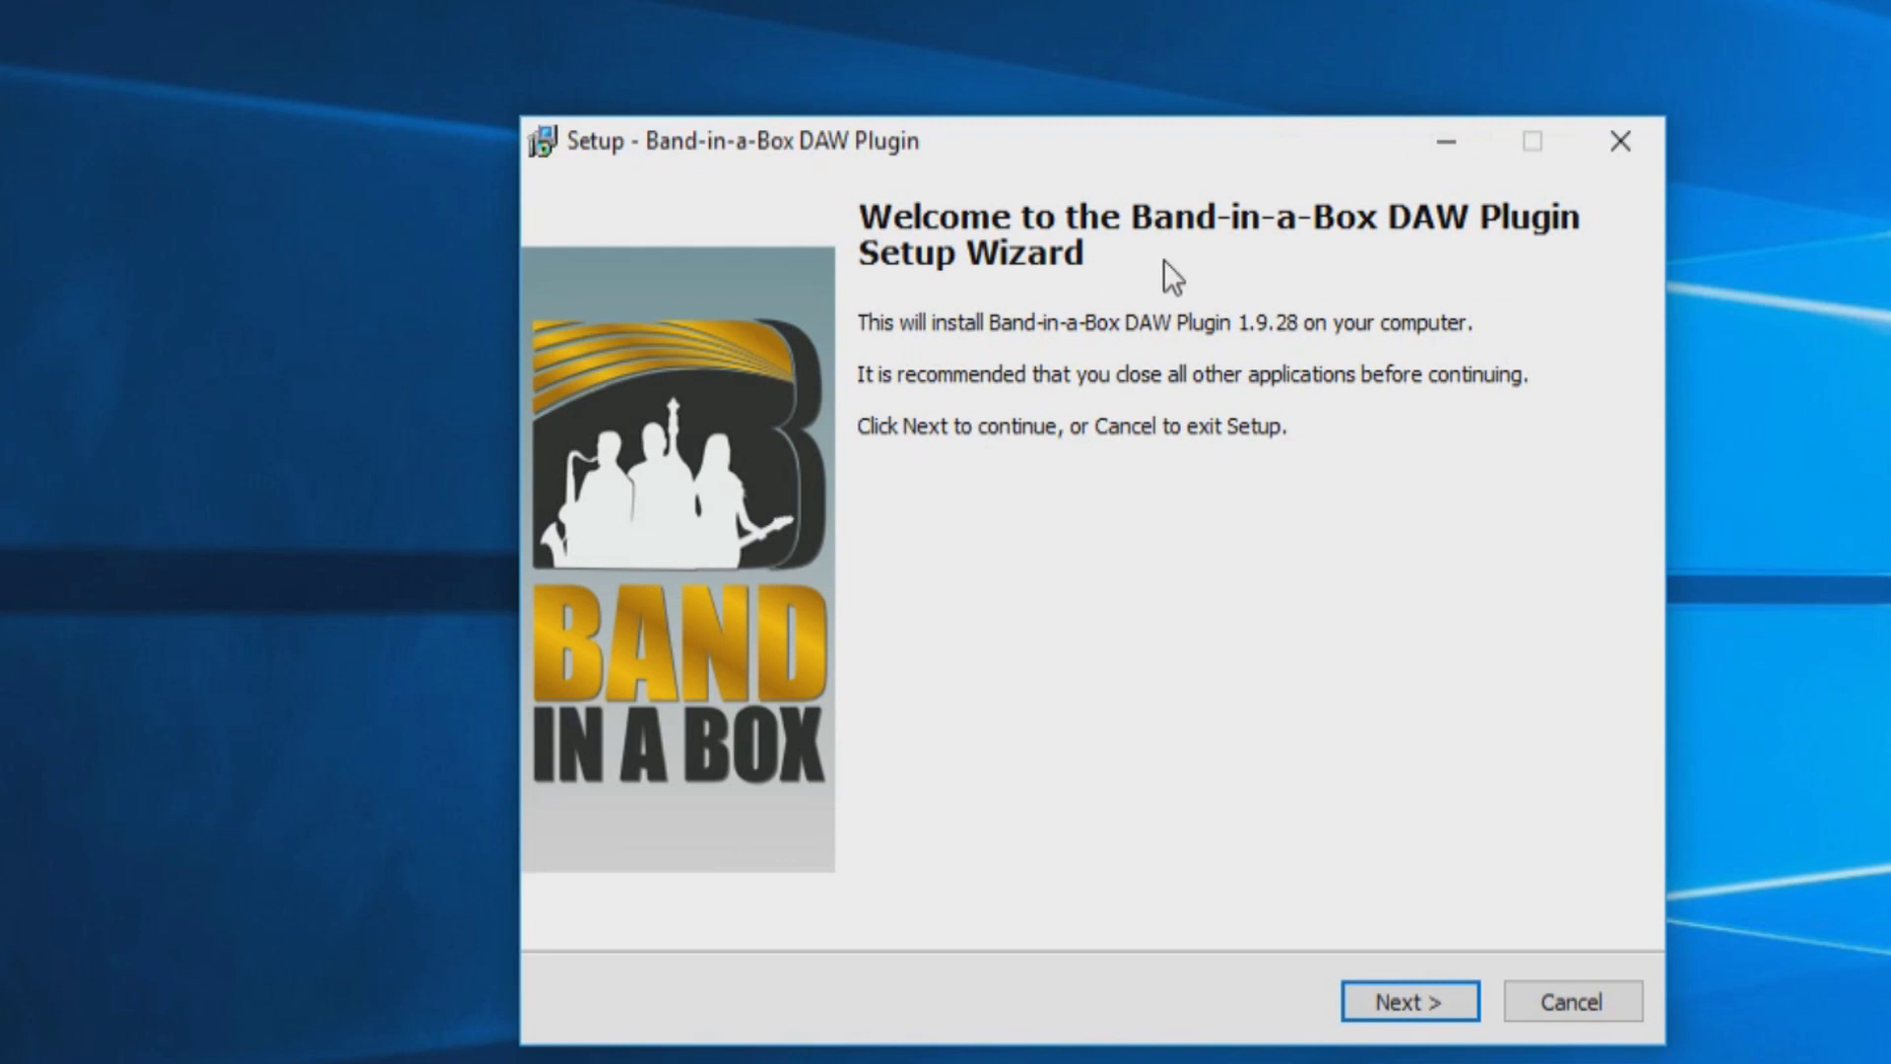
Install the DAW Plugin 1.9.28 with default components and VST2 copies in all five folders.
{"action": "left_click", "coordinate": [1382, 1007]}
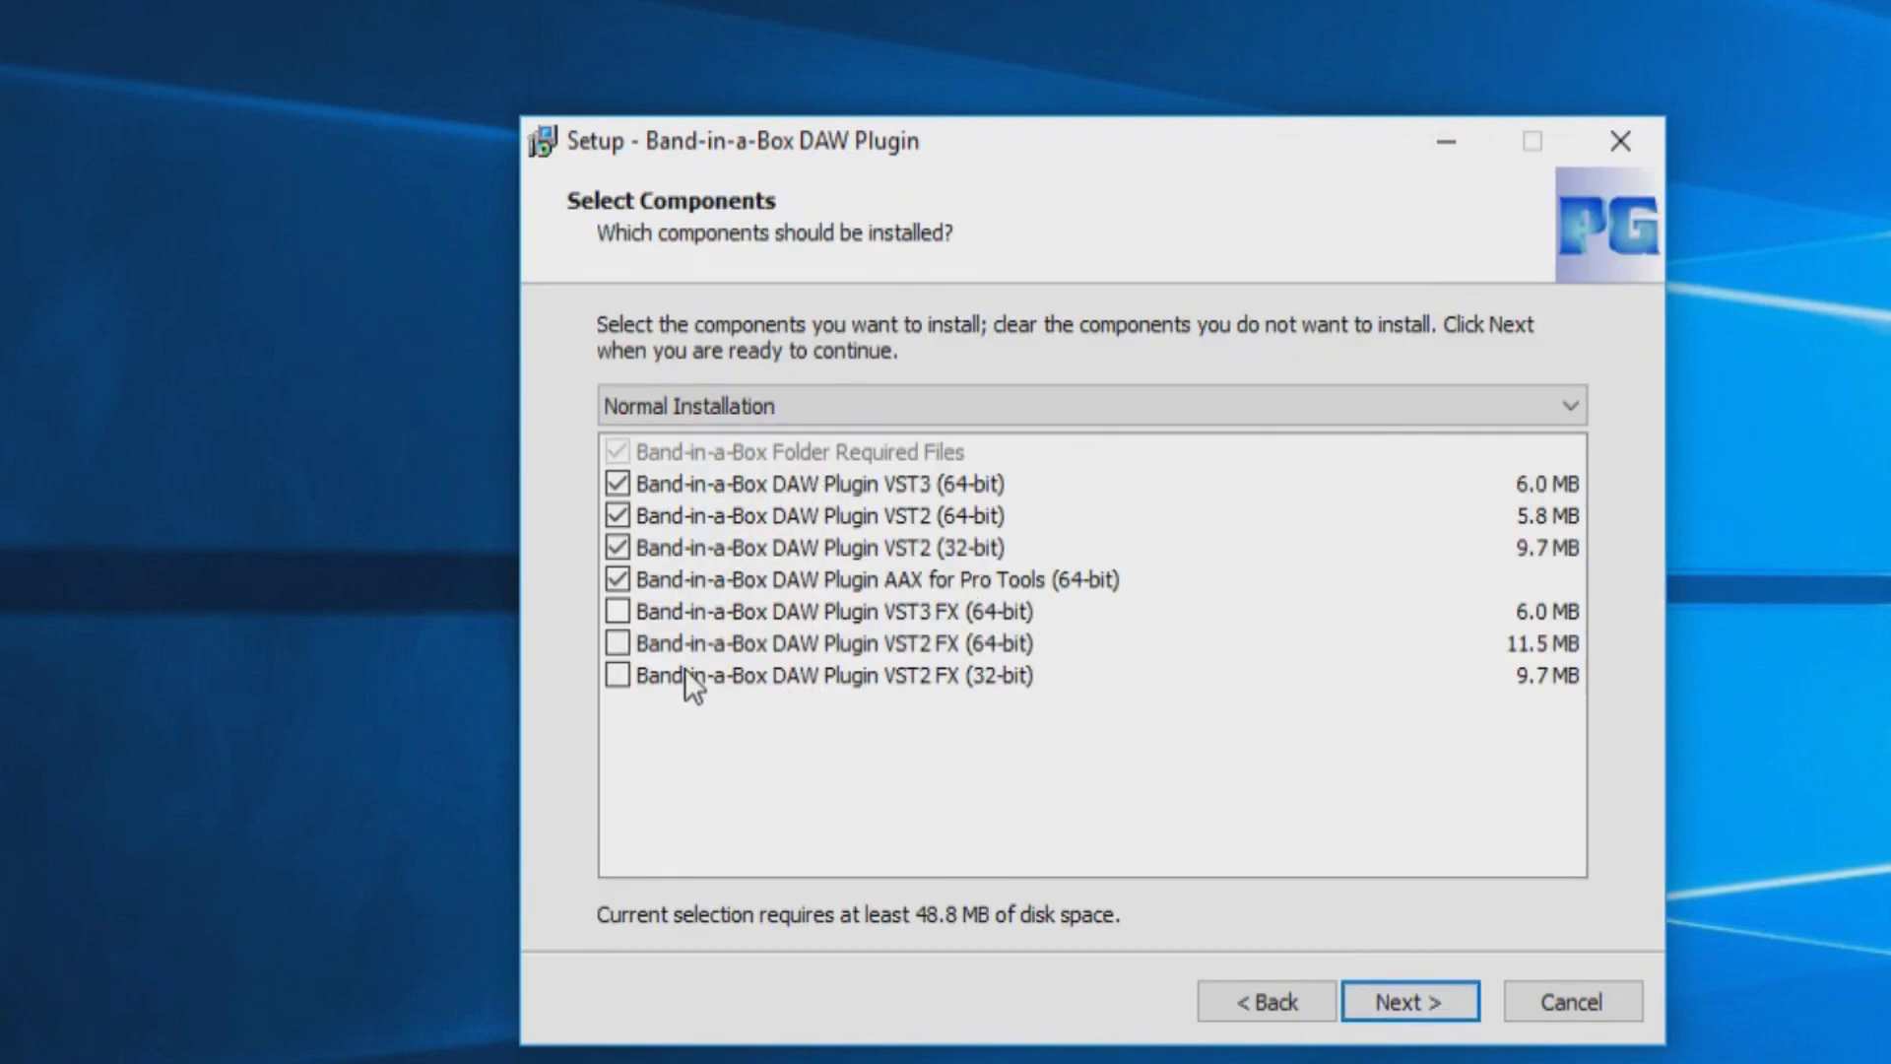
{"action": "left_click", "coordinate": [1393, 1001]}
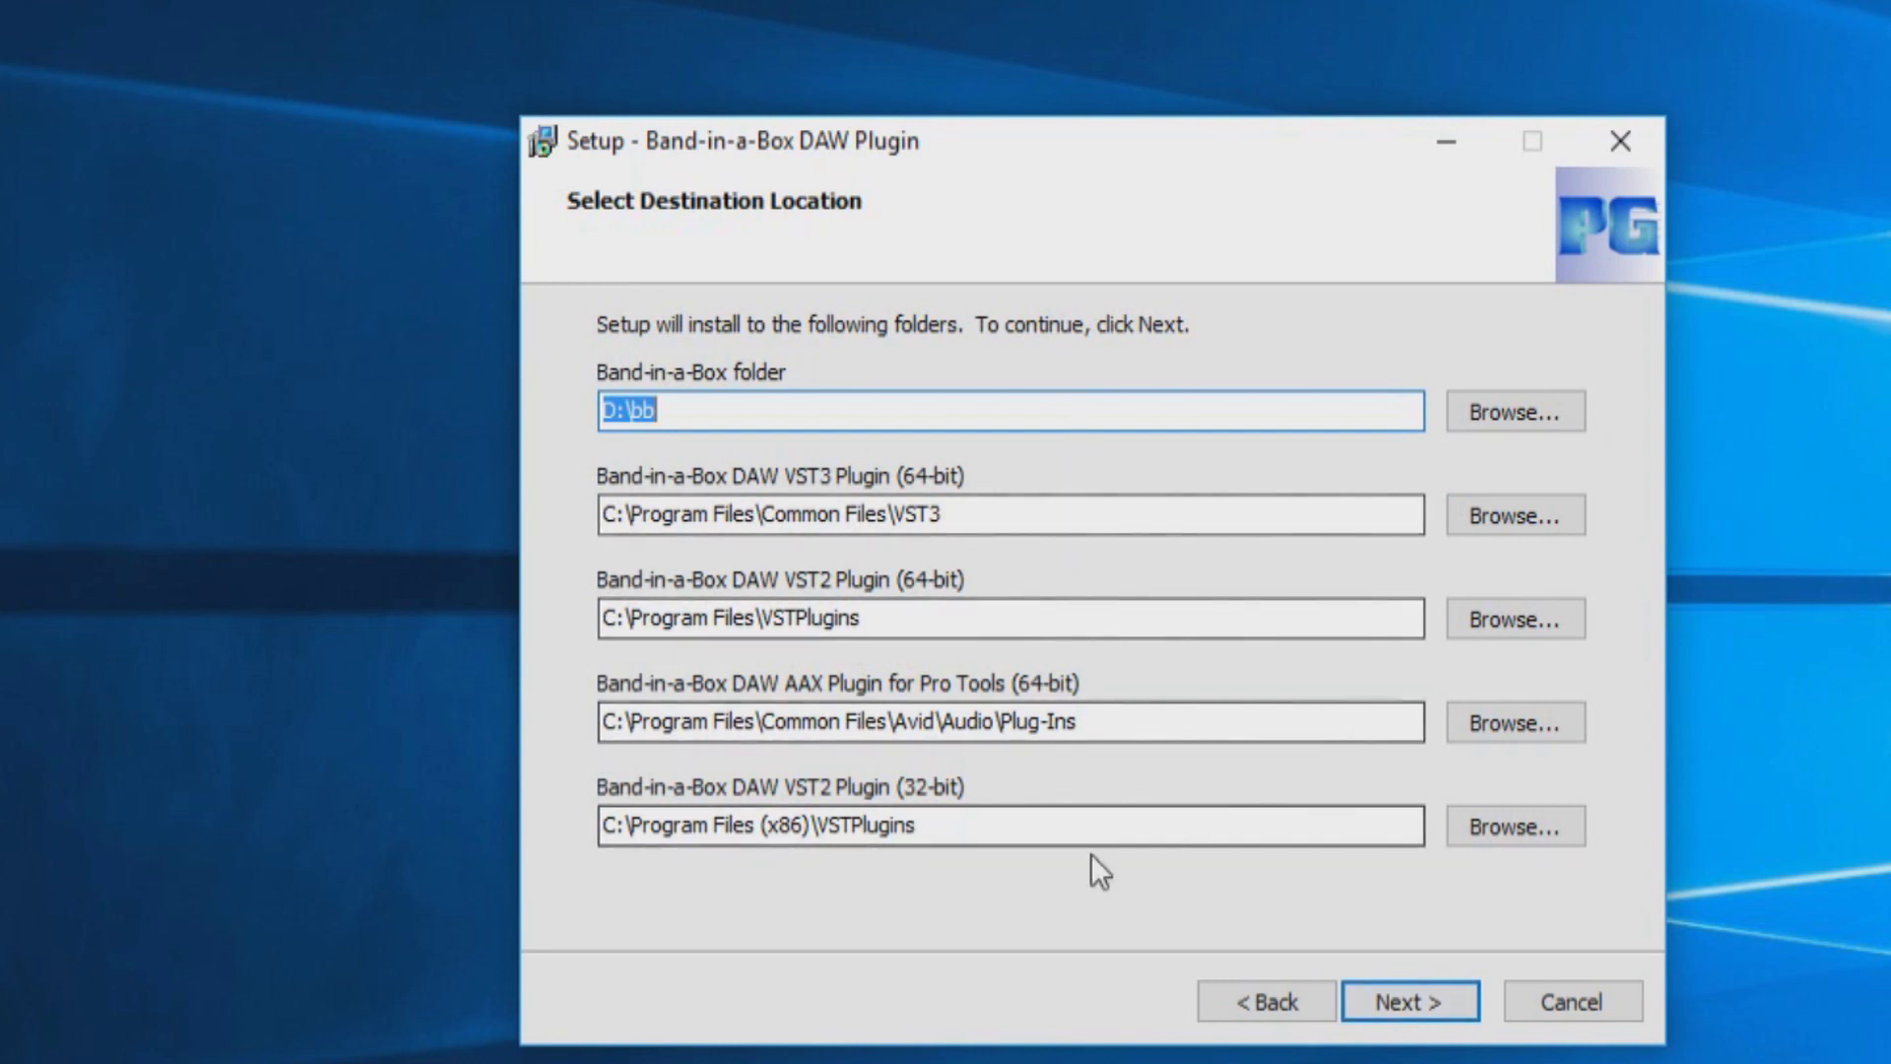
{"action": "left_click", "coordinate": [1378, 1001]}
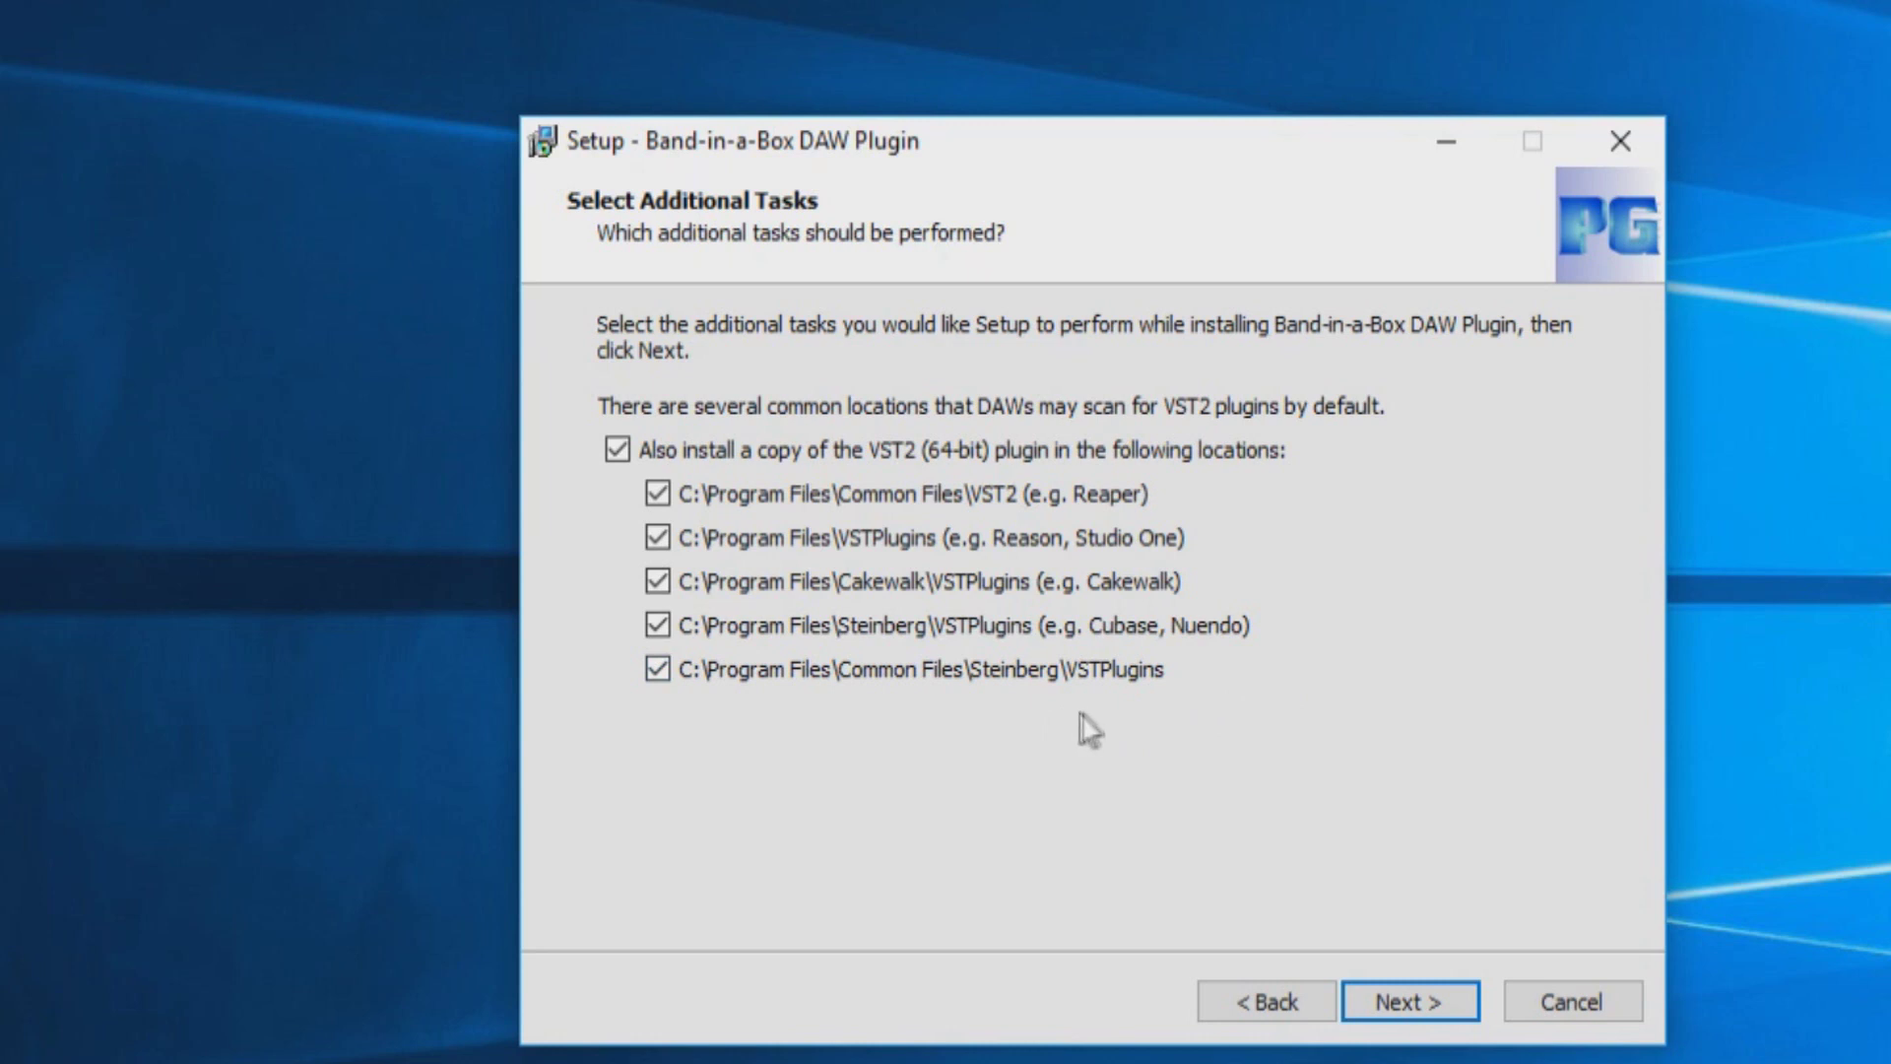
{"action": "left_click", "coordinate": [1380, 992]}
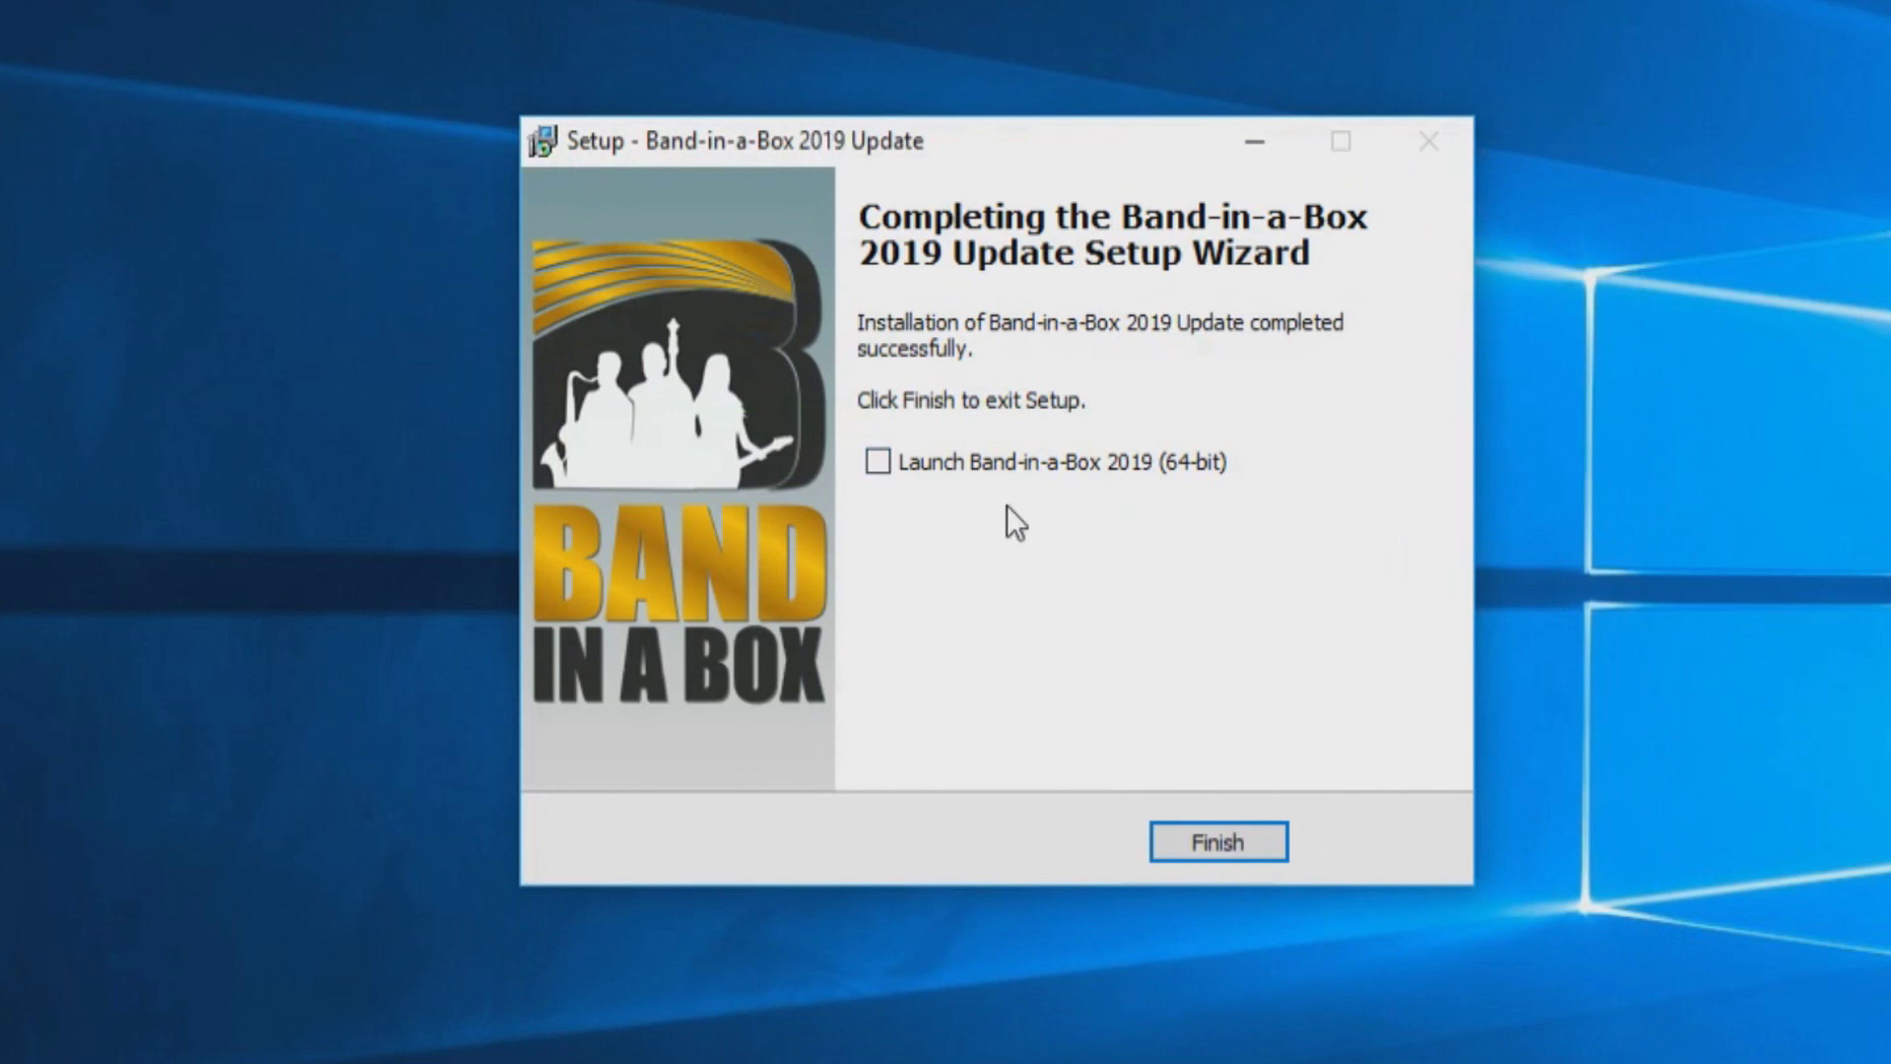
{"action": "left_click", "coordinate": [880, 461]}
Relaunch Band-in-a-Box and check that Help > About reports version 2019 (612).
{"action": "left_click", "coordinate": [1220, 835]}
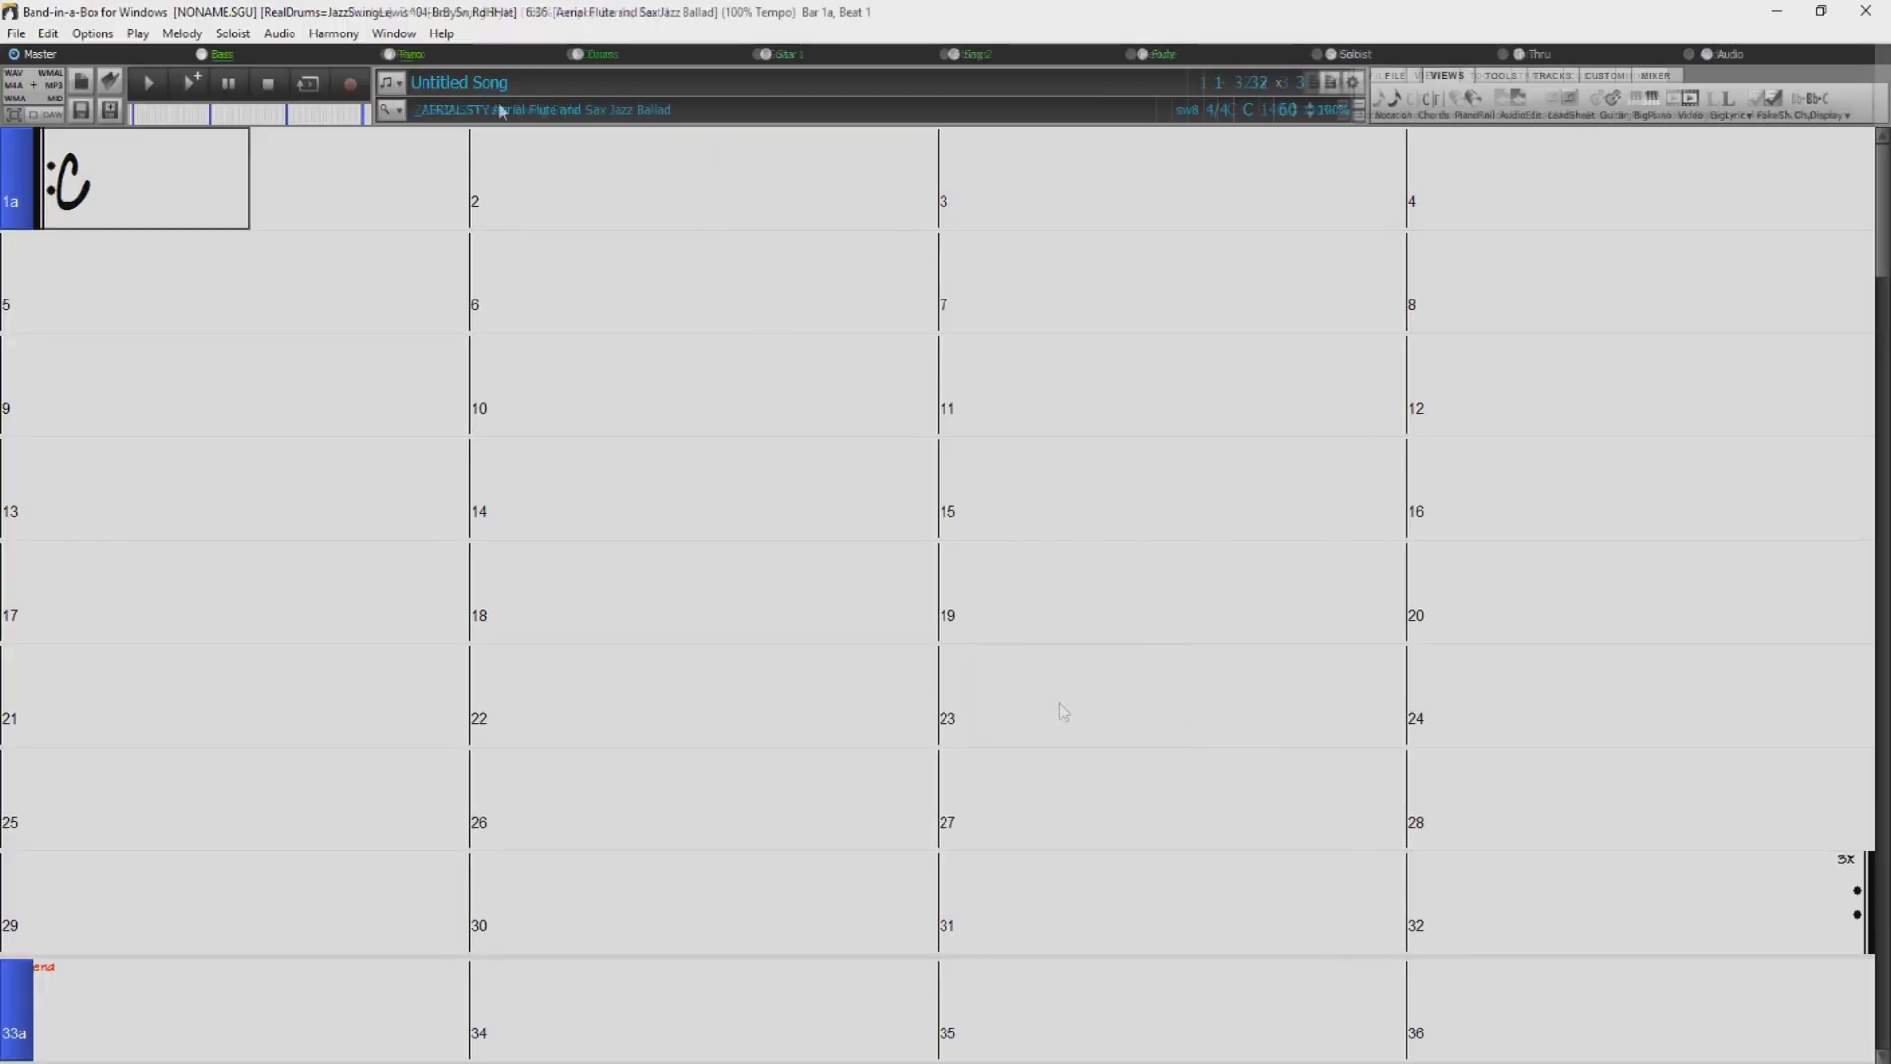
{"action": "left_click", "coordinate": [441, 35]}
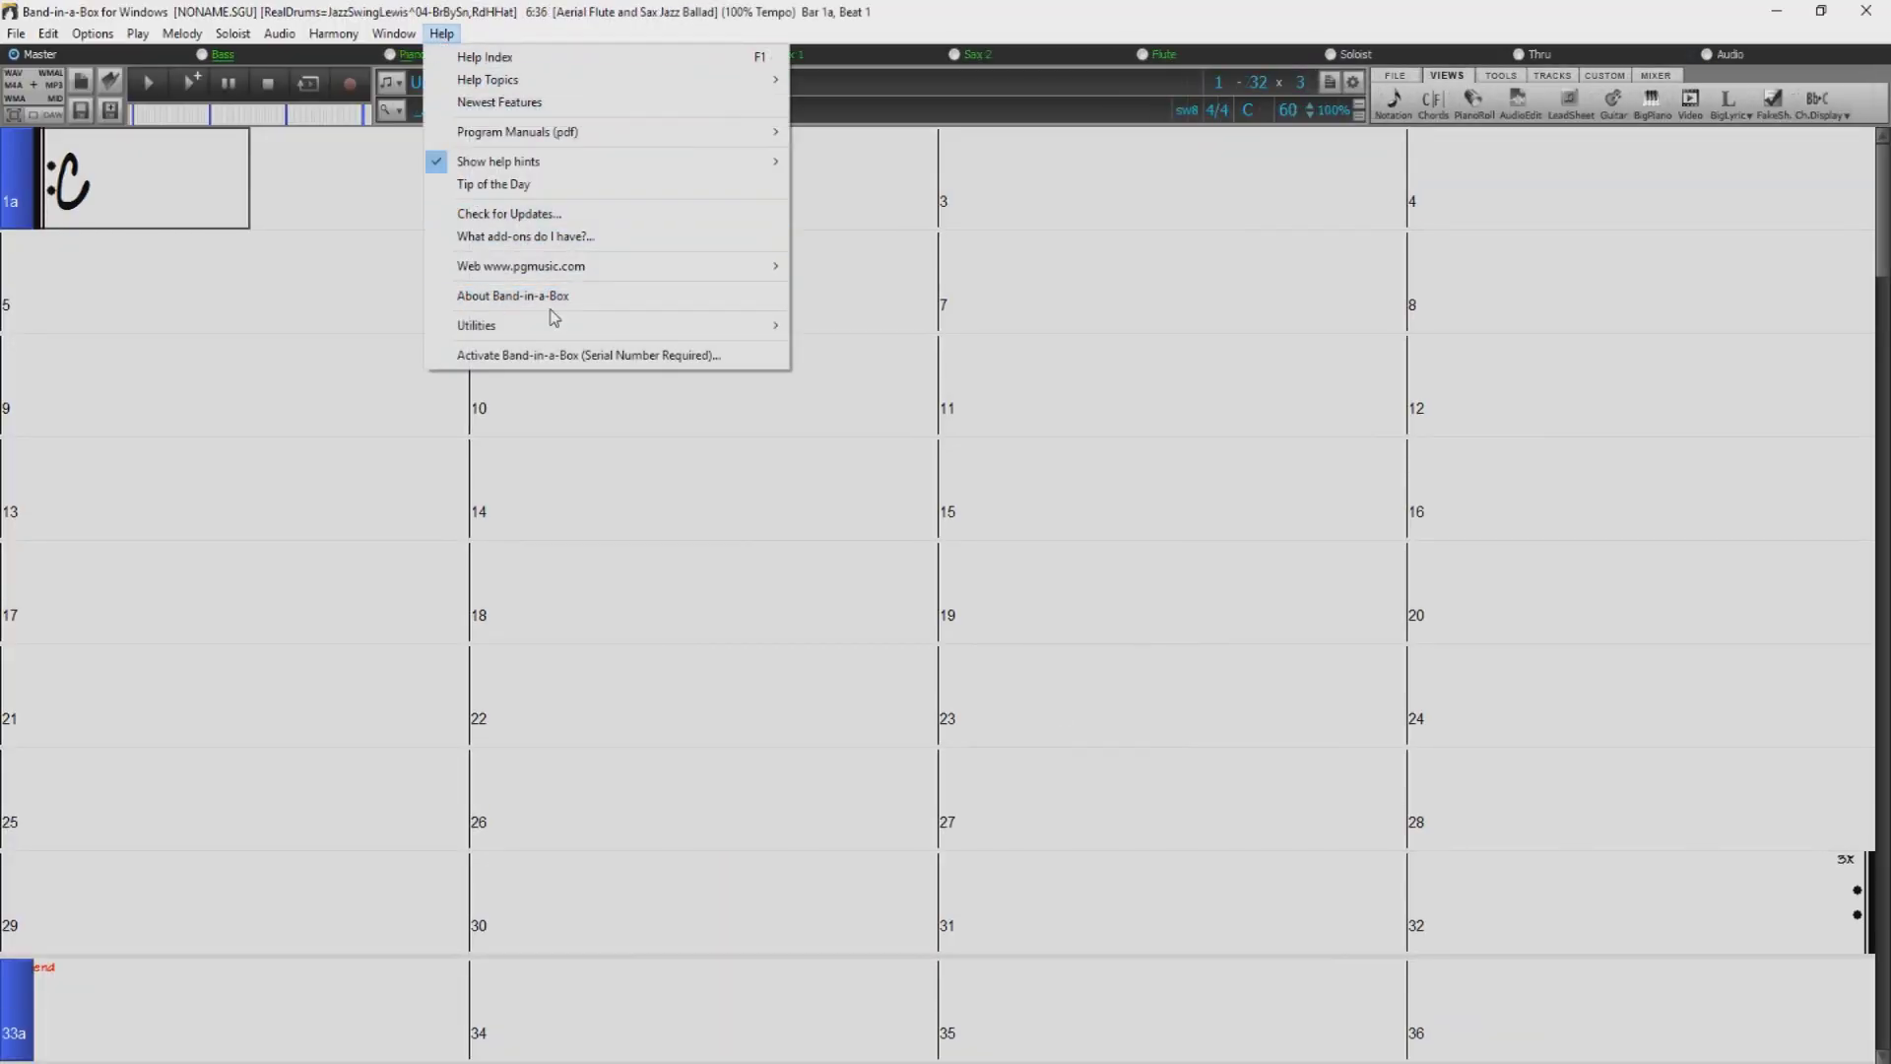
{"action": "left_click", "coordinate": [529, 301]}
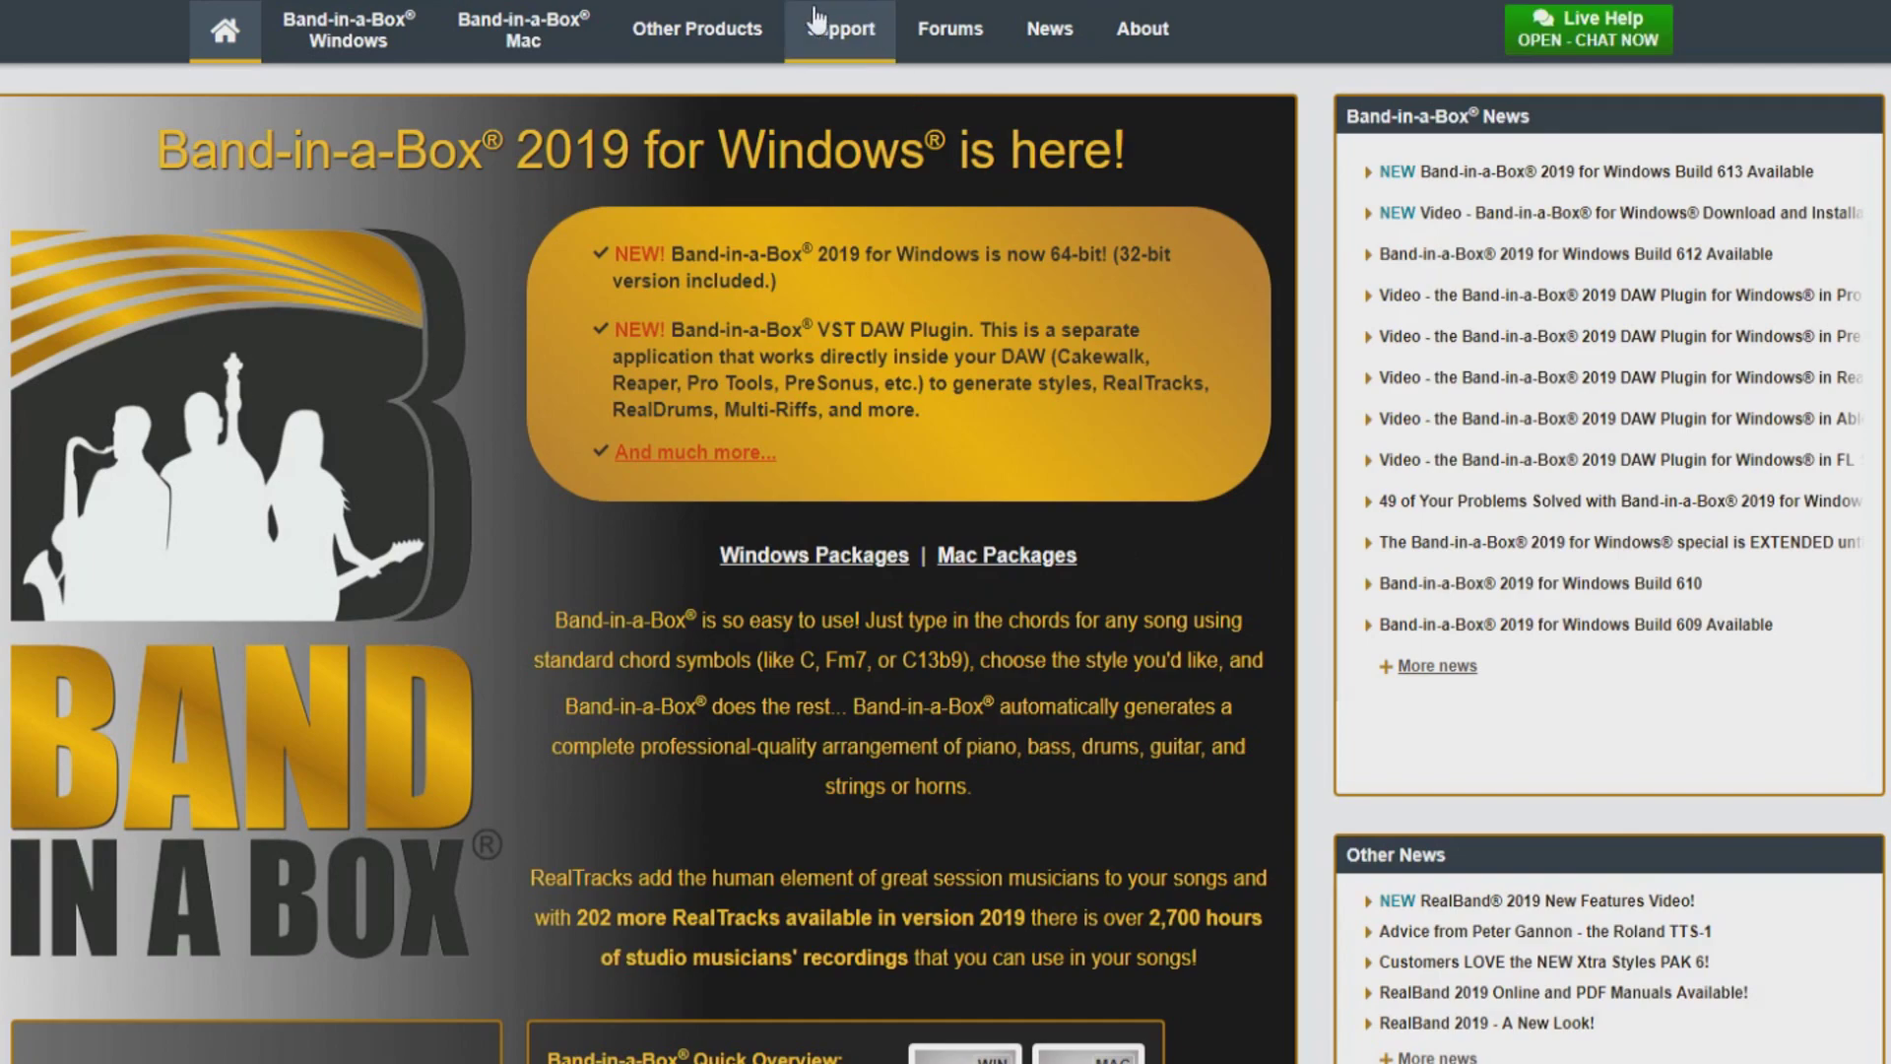
Navigate from Support to the Build 613 entry on the Windows Patches & Updates page.
{"action": "left_click", "coordinate": [839, 30]}
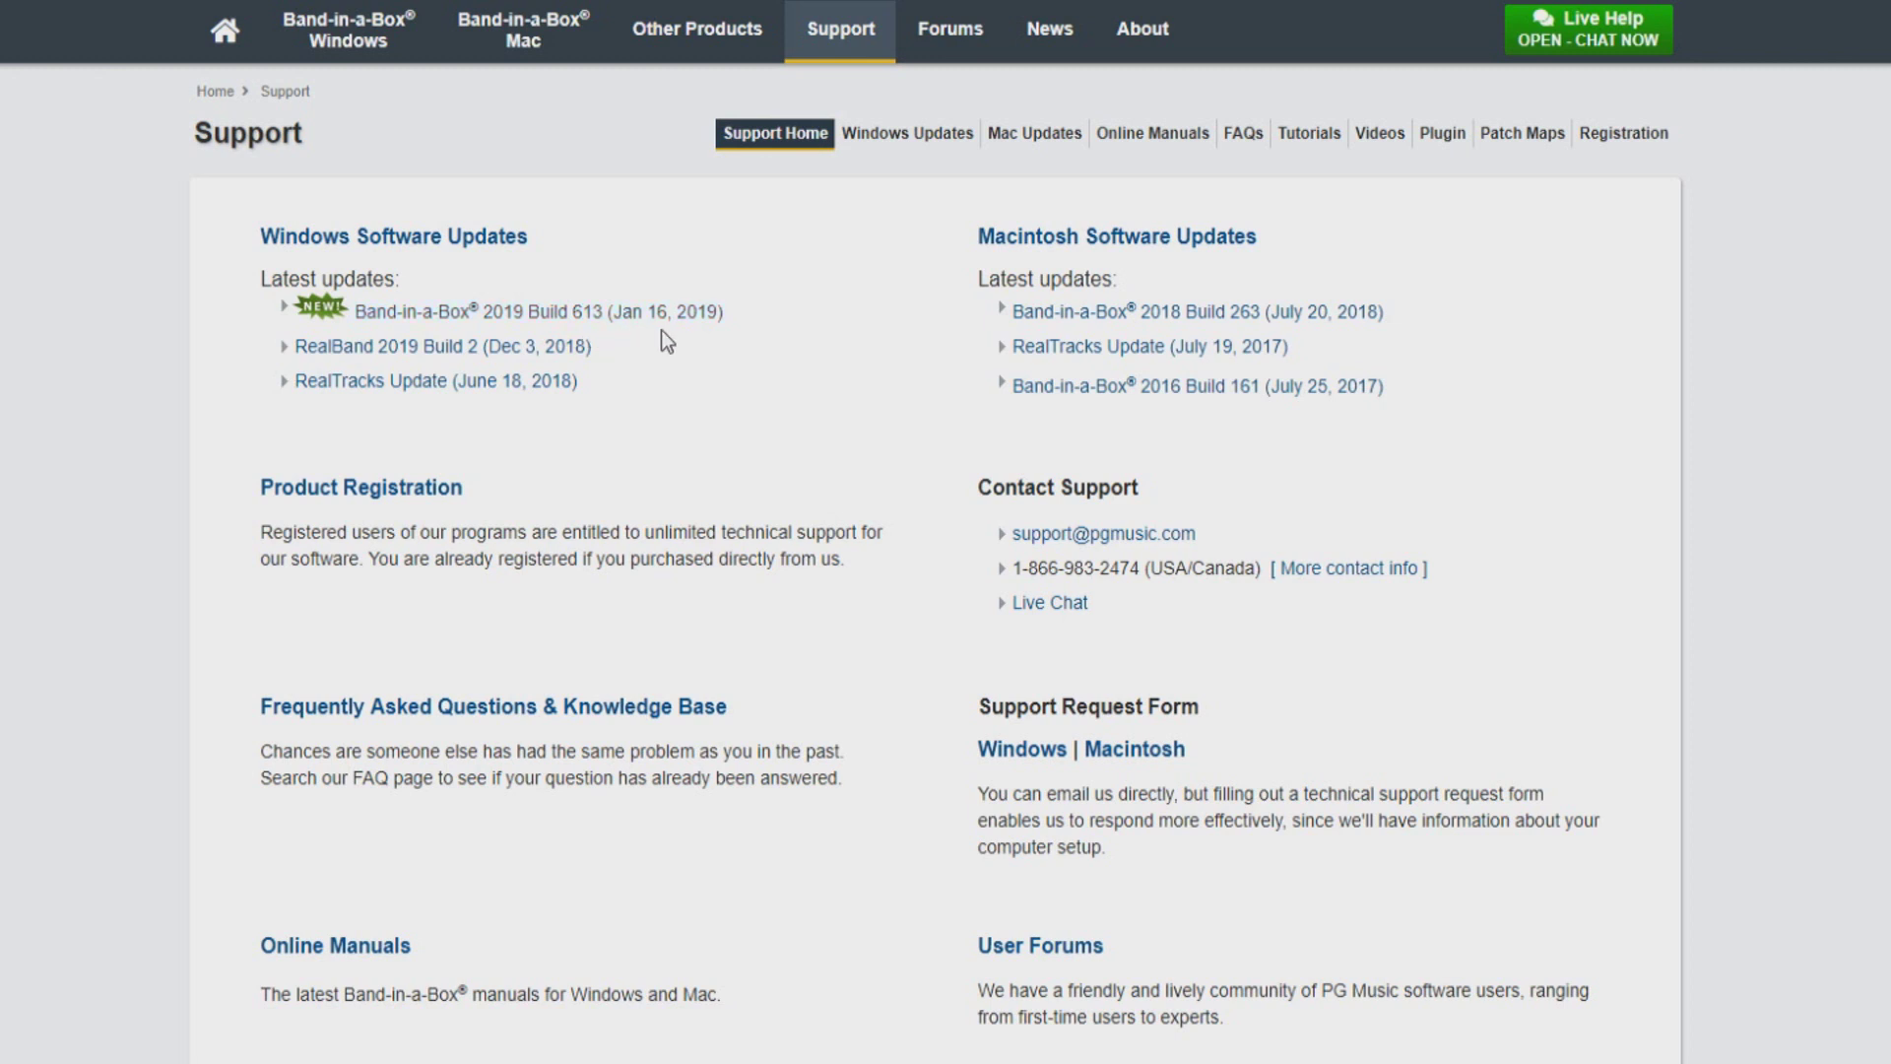
{"action": "left_click", "coordinate": [591, 328]}
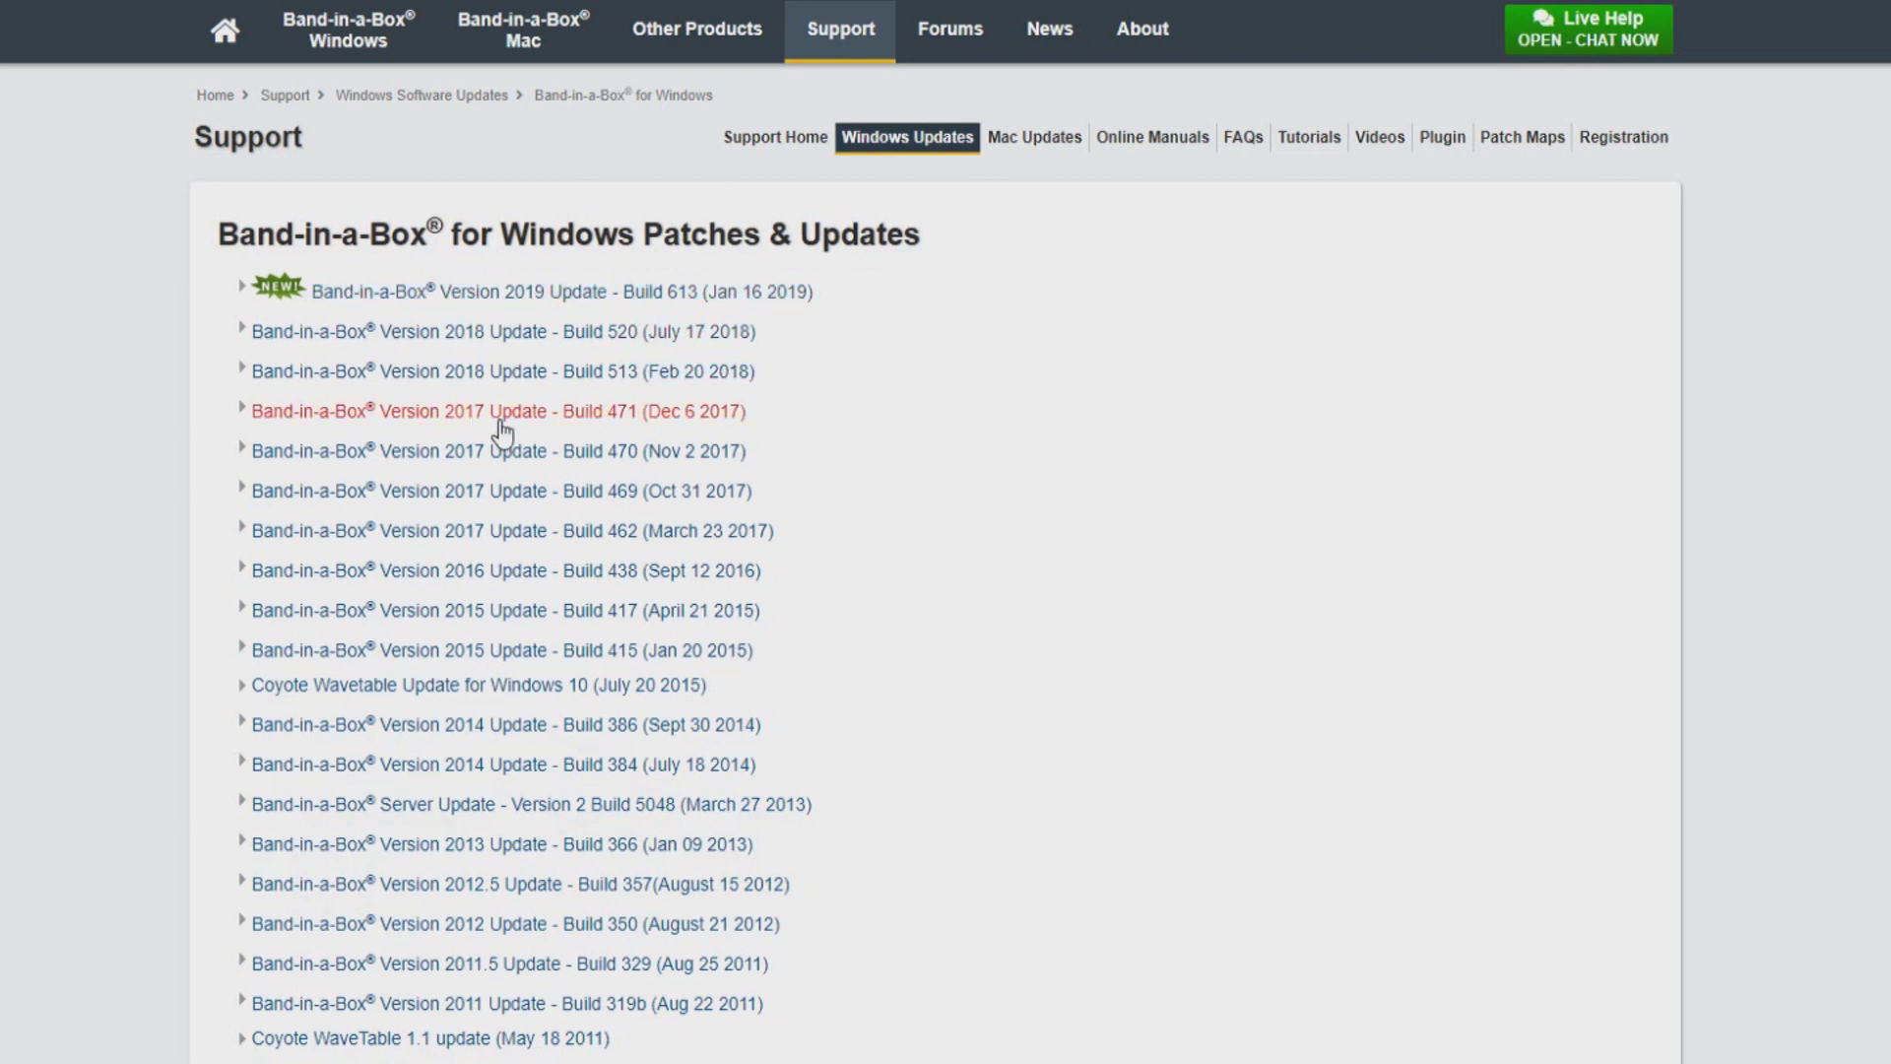
{"action": "left_click", "coordinate": [545, 304]}
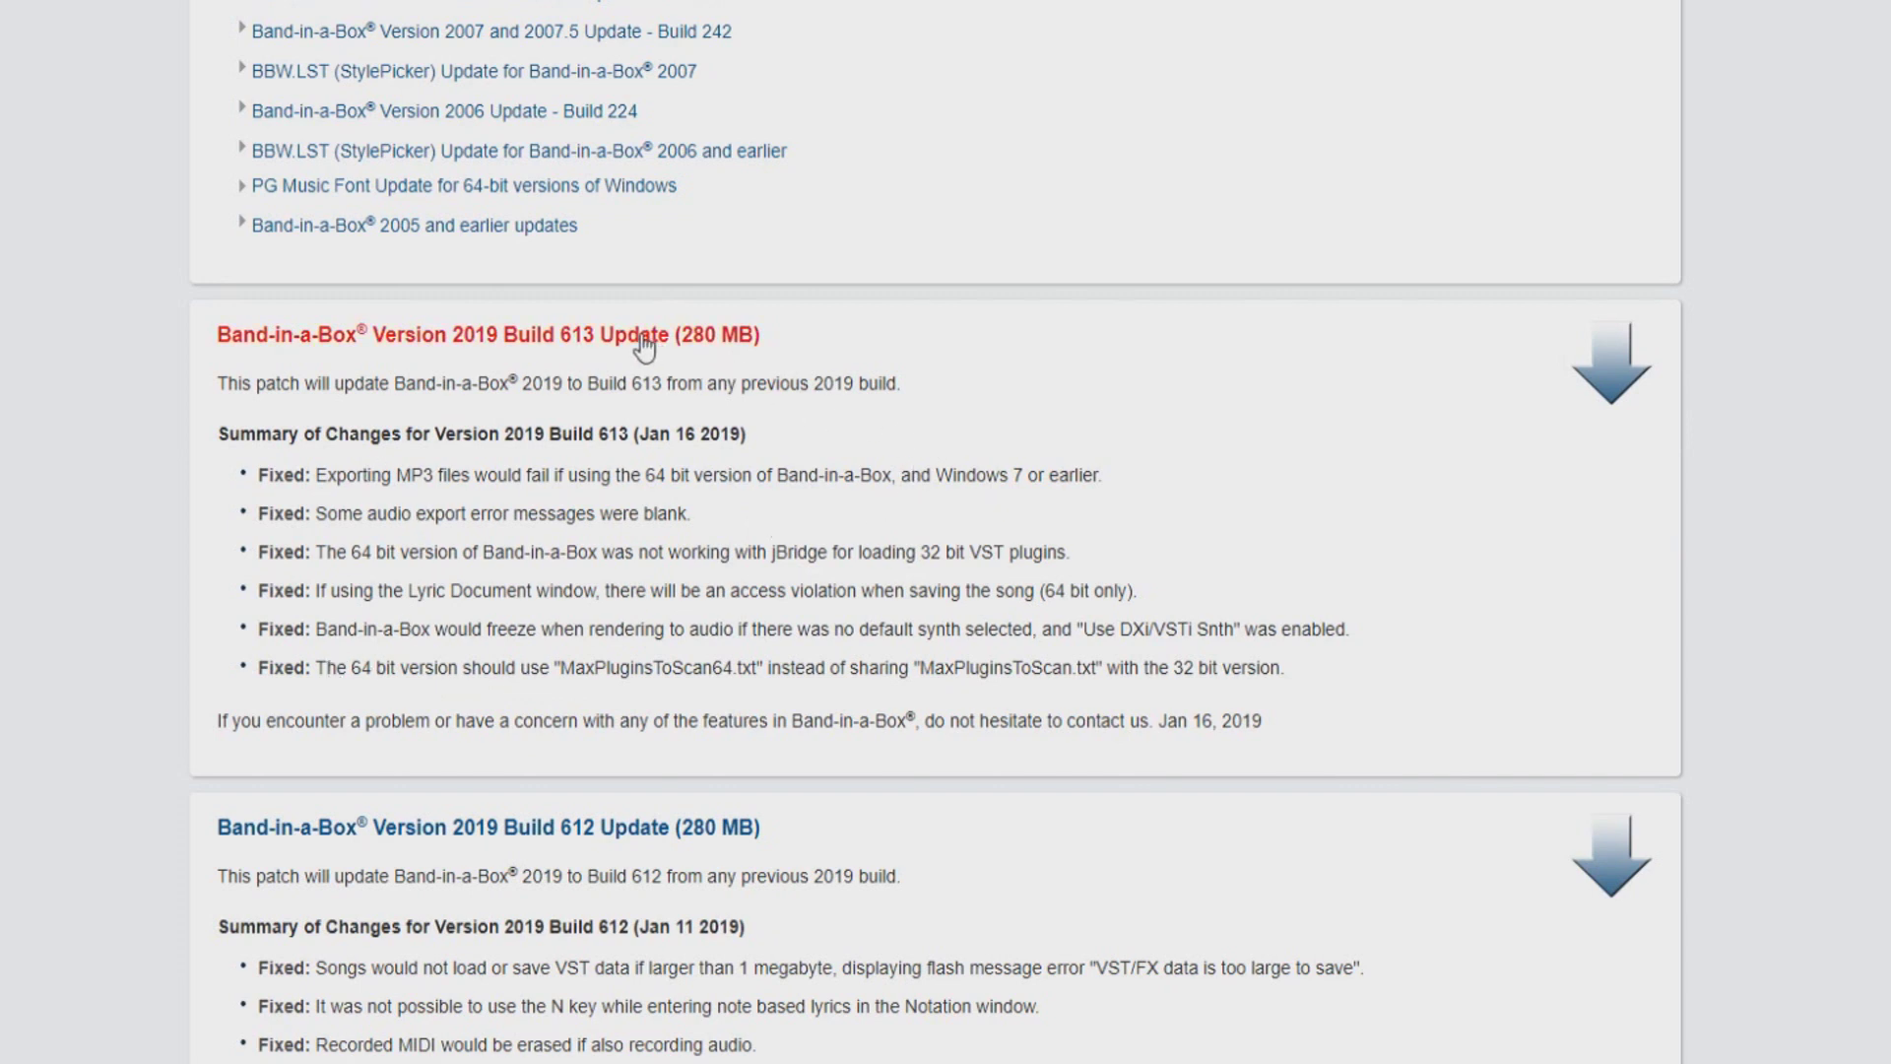
Download the 280 MB Build 613 update and show bb2019_update_build613 in the Downloads folder.
{"action": "left_click", "coordinate": [1627, 363]}
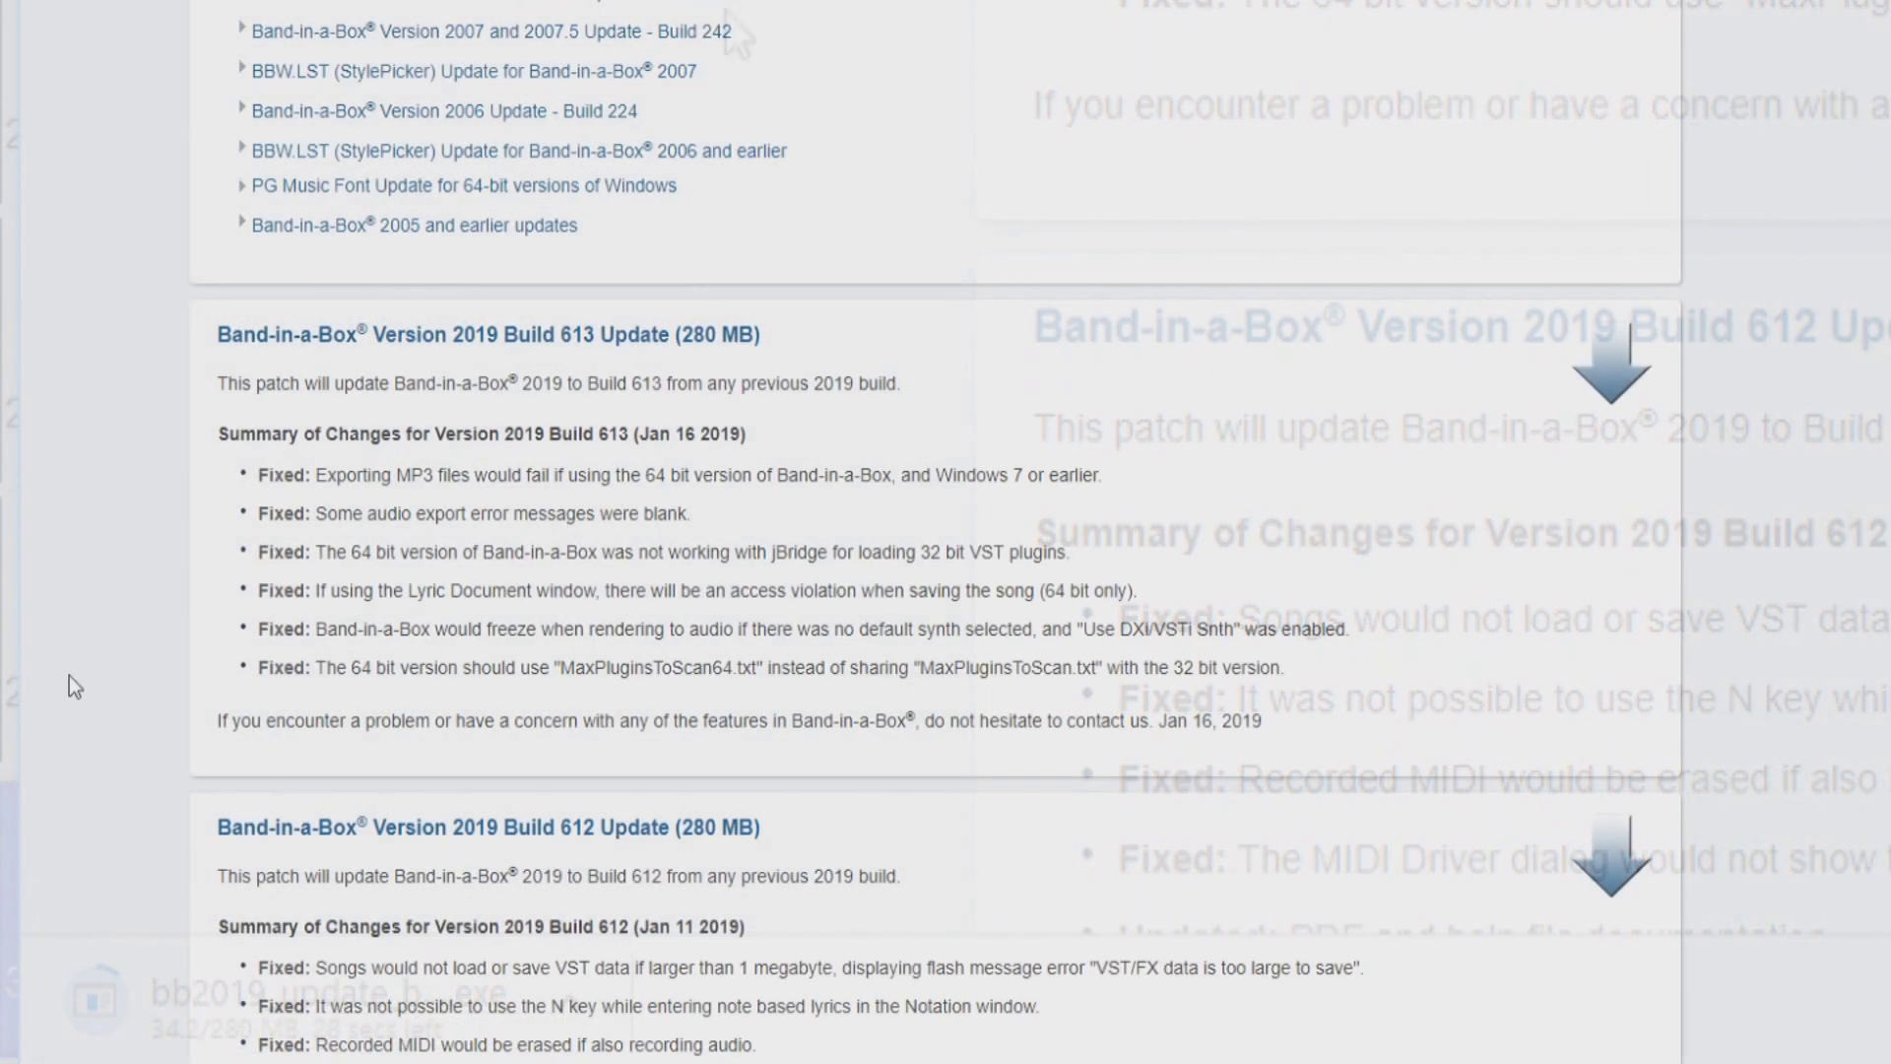
{"action": "right_click", "coordinate": [507, 340]}
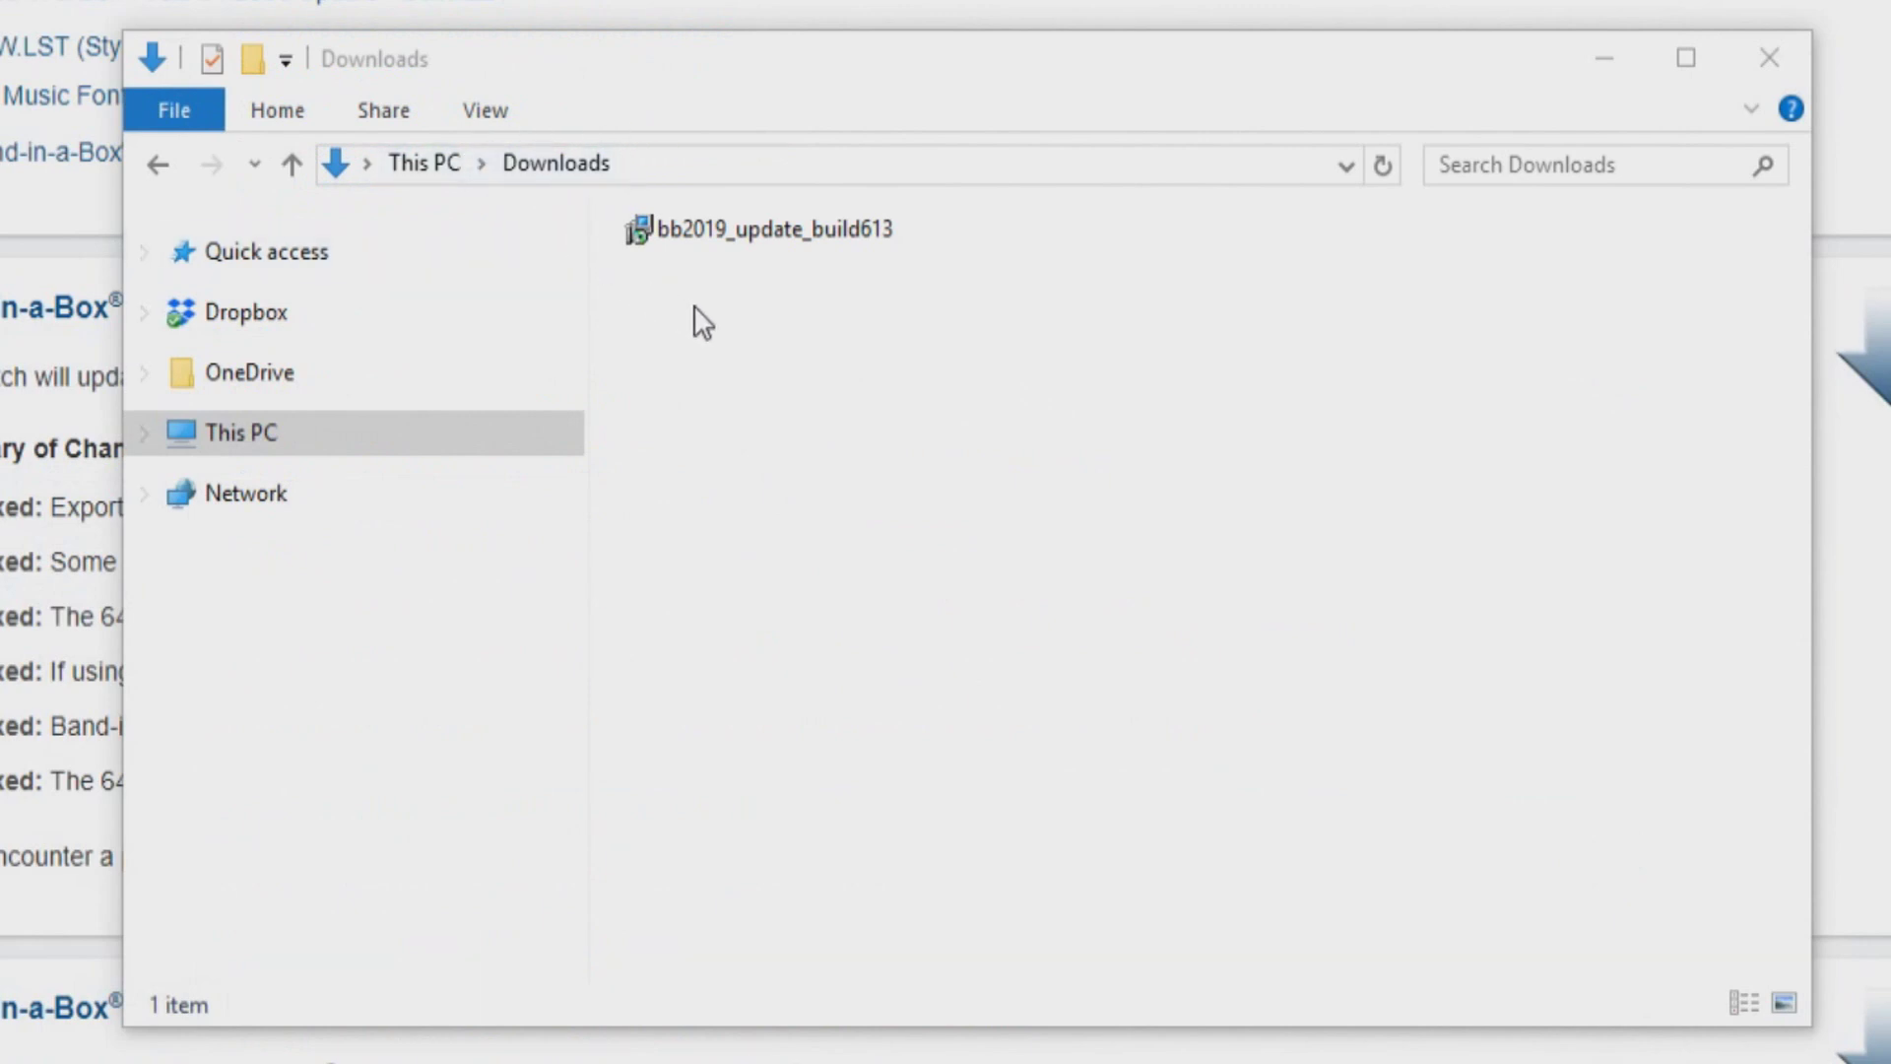
Run bb2019_update_build613 into D:\bb, letting it close the running program automatically.
{"action": "double_click", "coordinate": [768, 229]}
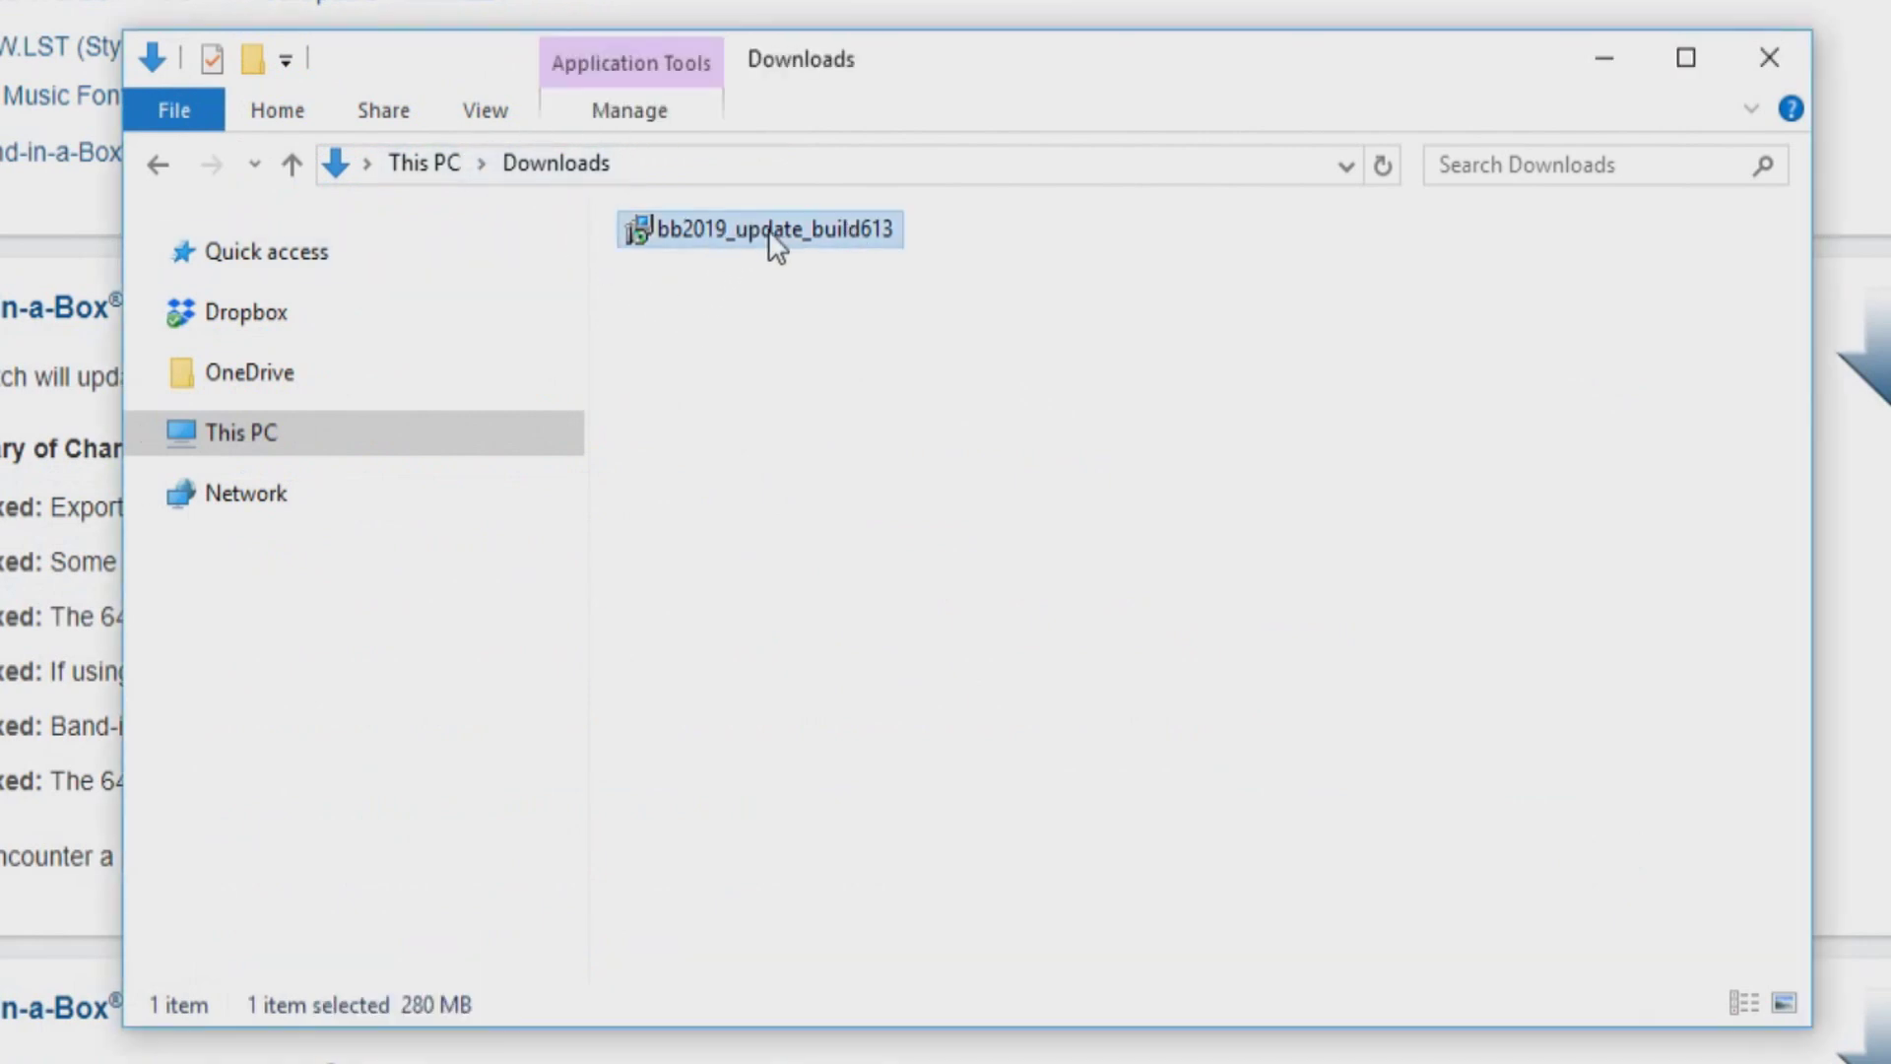
{"action": "left_click", "coordinate": [1154, 859]}
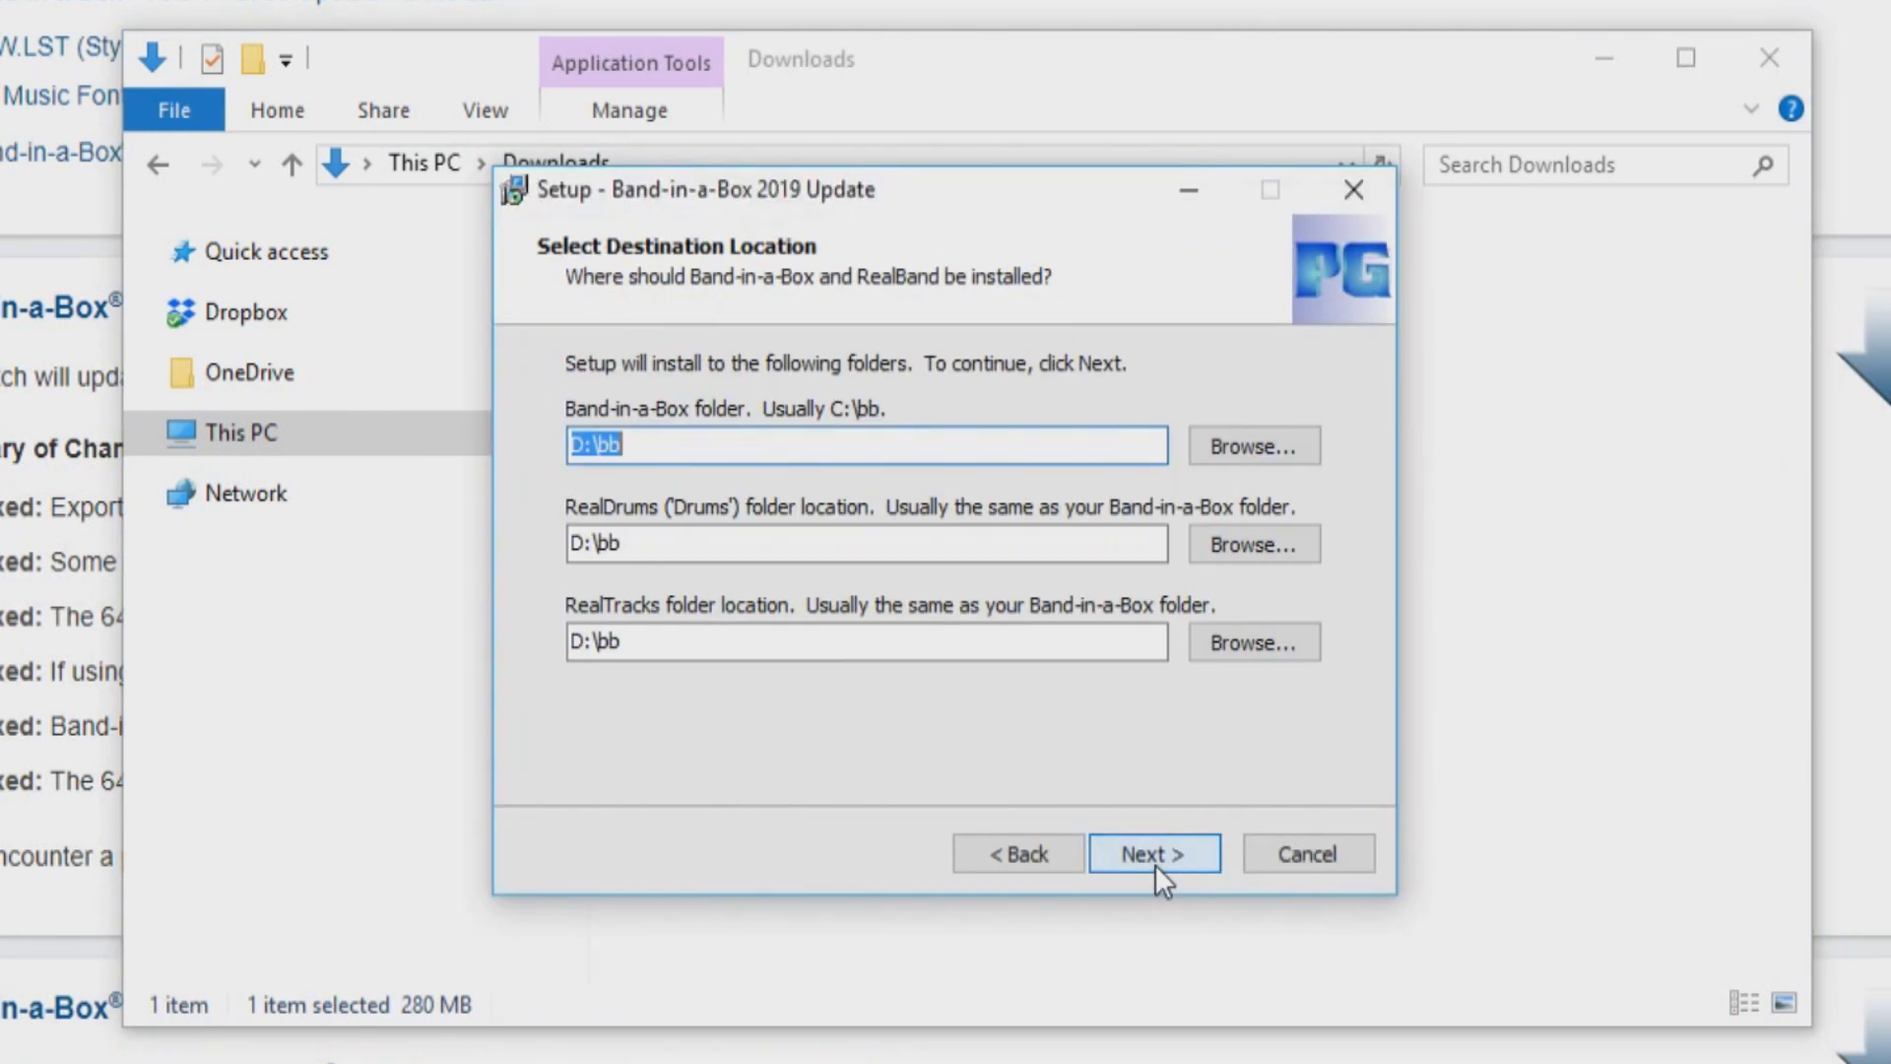
{"action": "left_click", "coordinate": [1155, 859]}
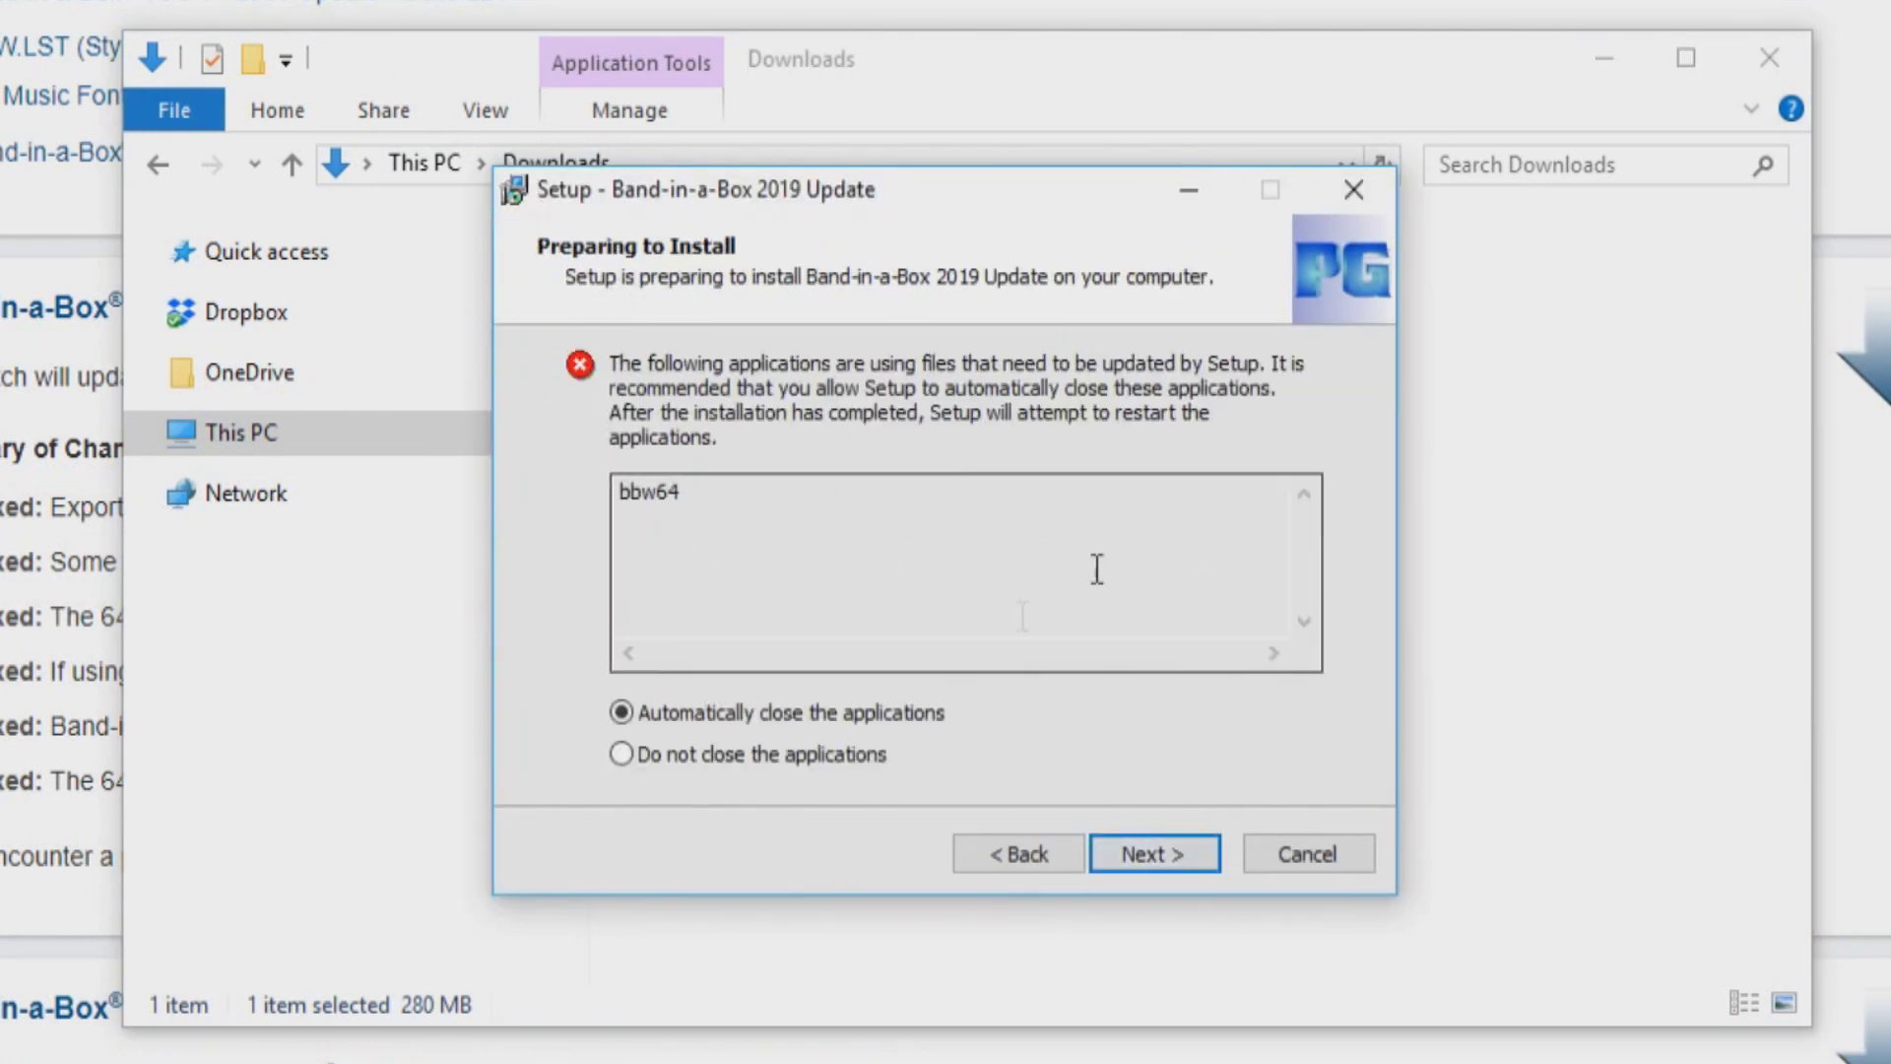
{"action": "left_click", "coordinate": [1136, 852]}
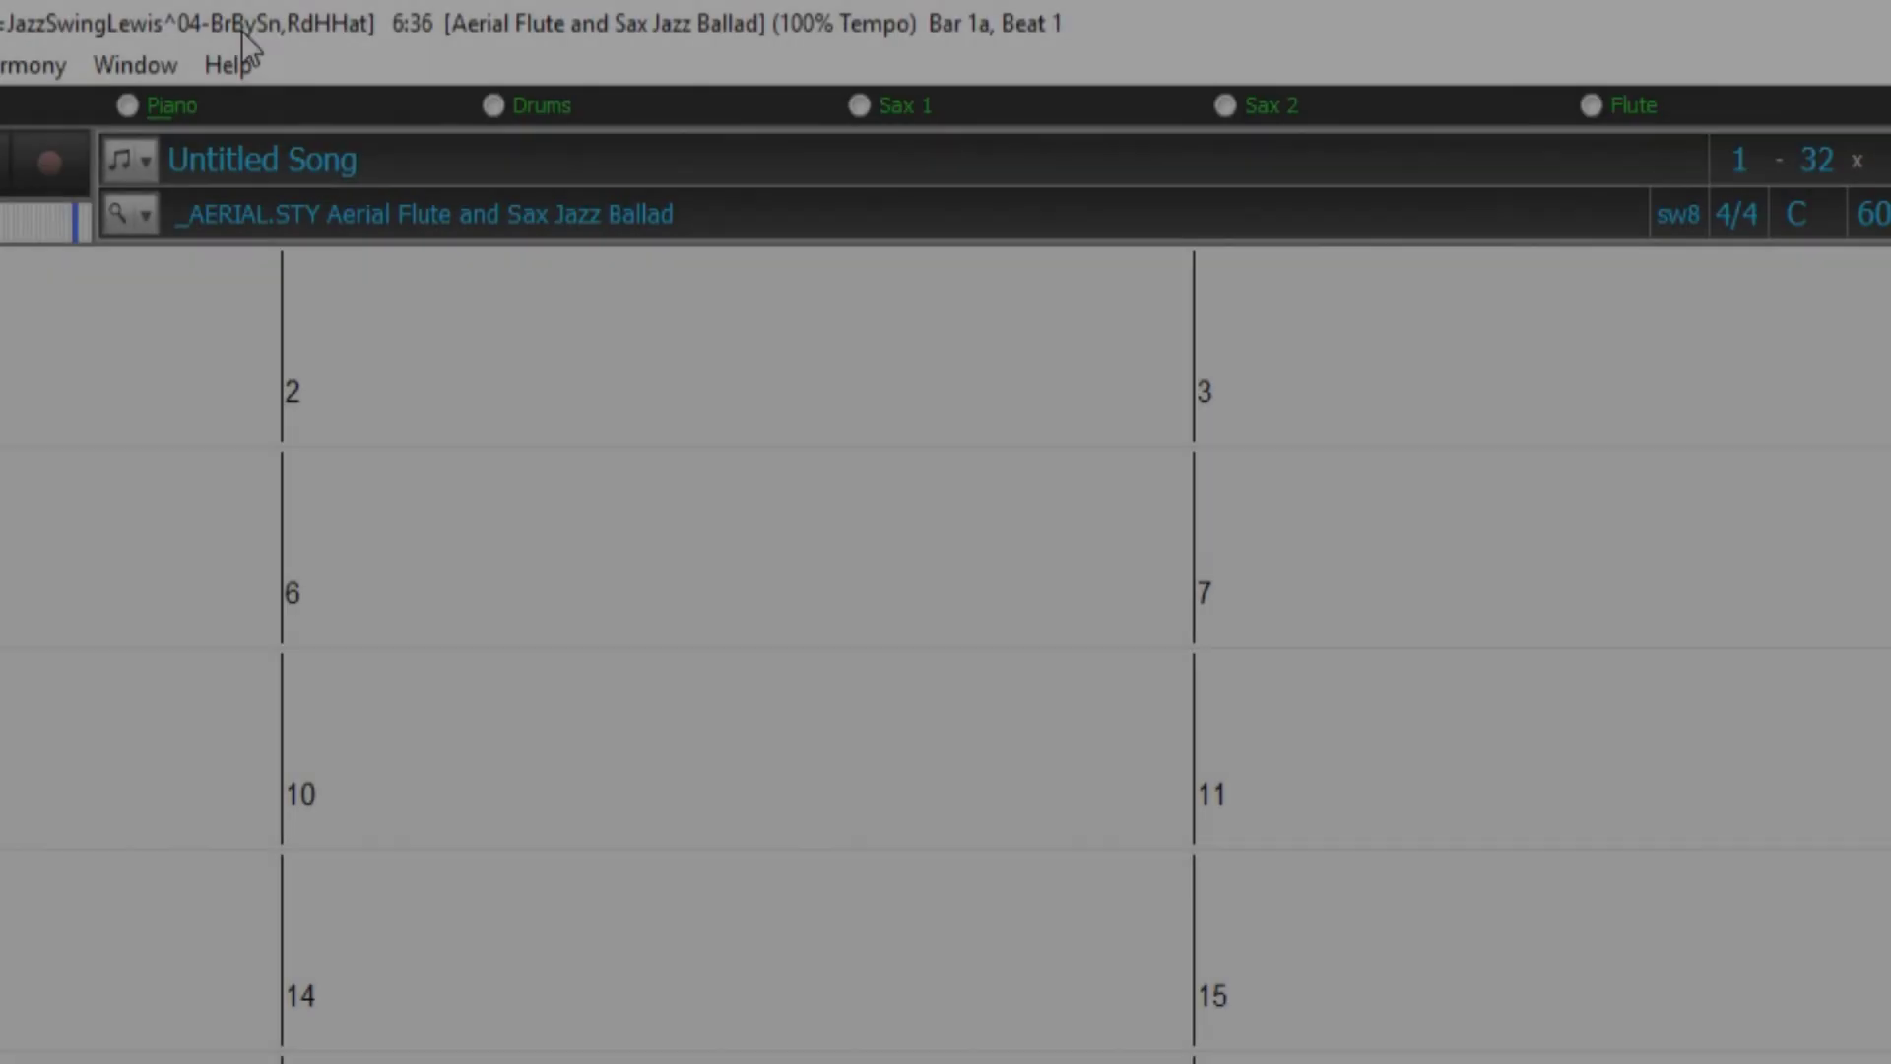
Check Help > About to confirm the program now reports version 2019 (613).
{"action": "left_click", "coordinate": [226, 61]}
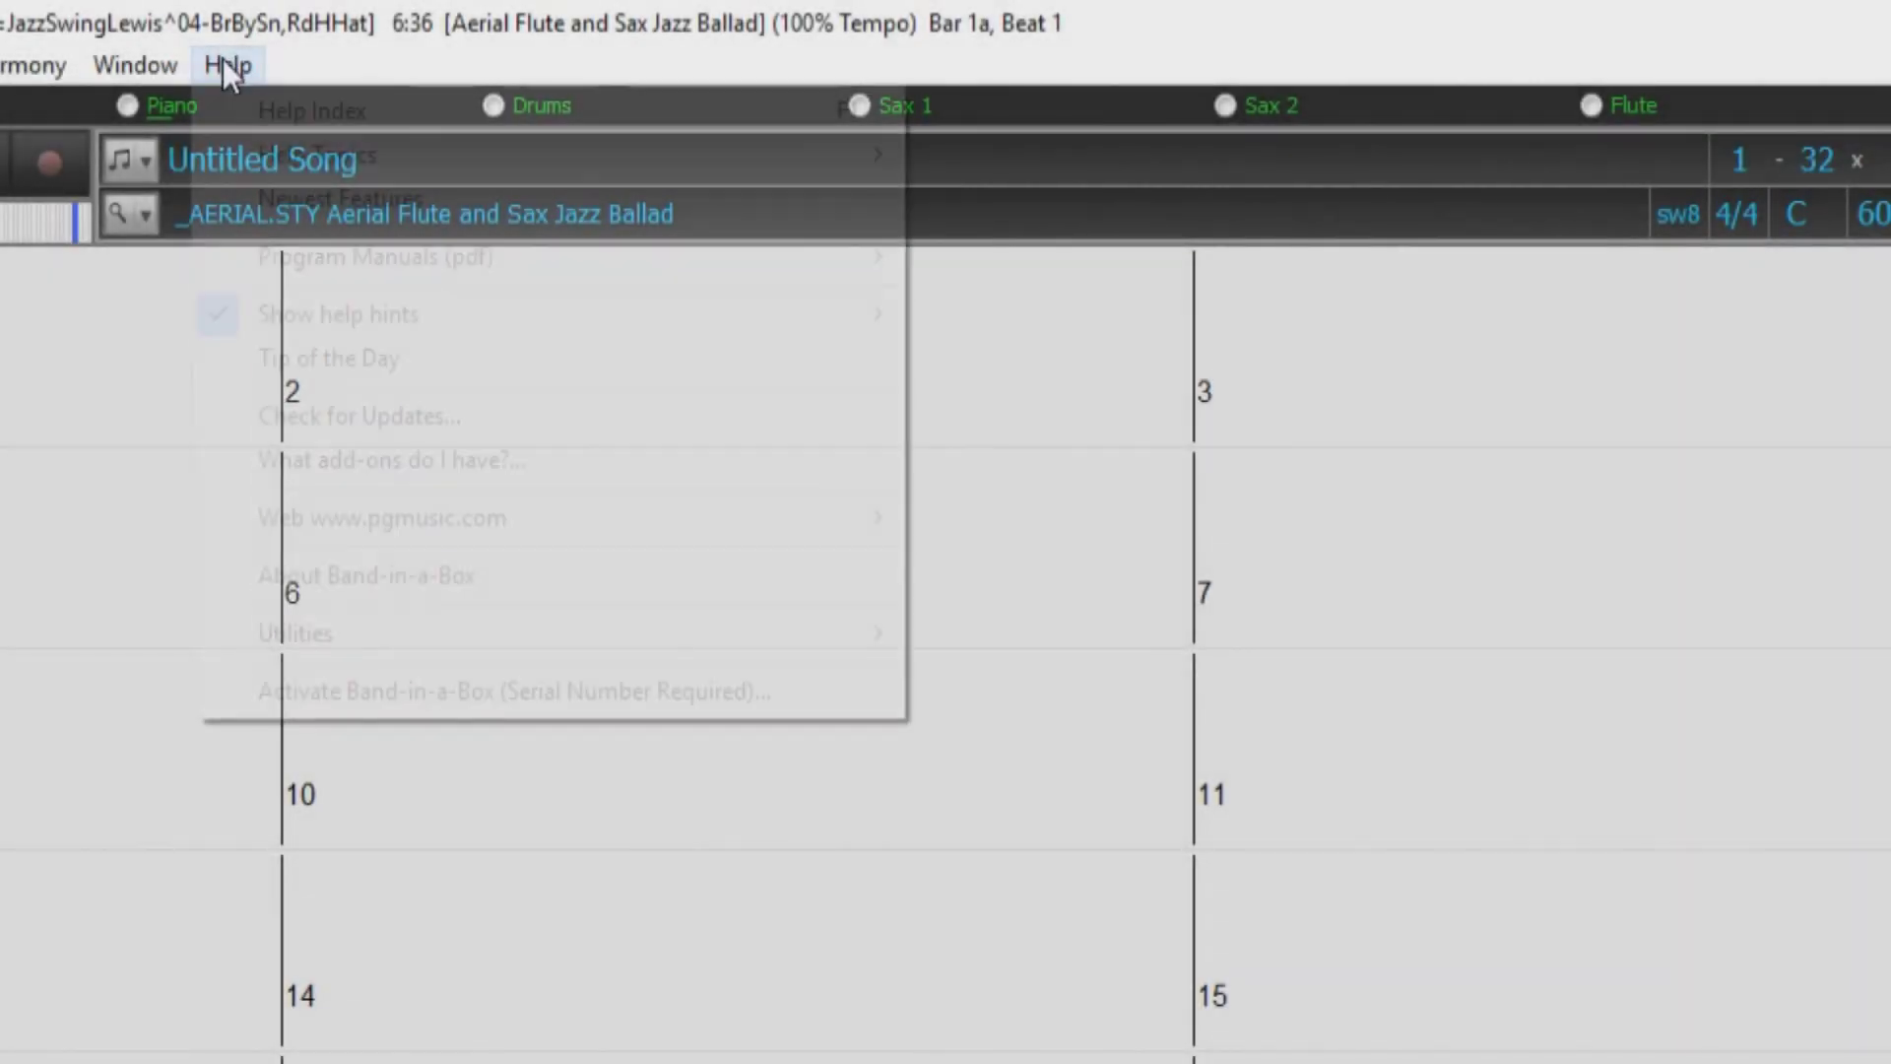
{"action": "left_click", "coordinate": [311, 575]}
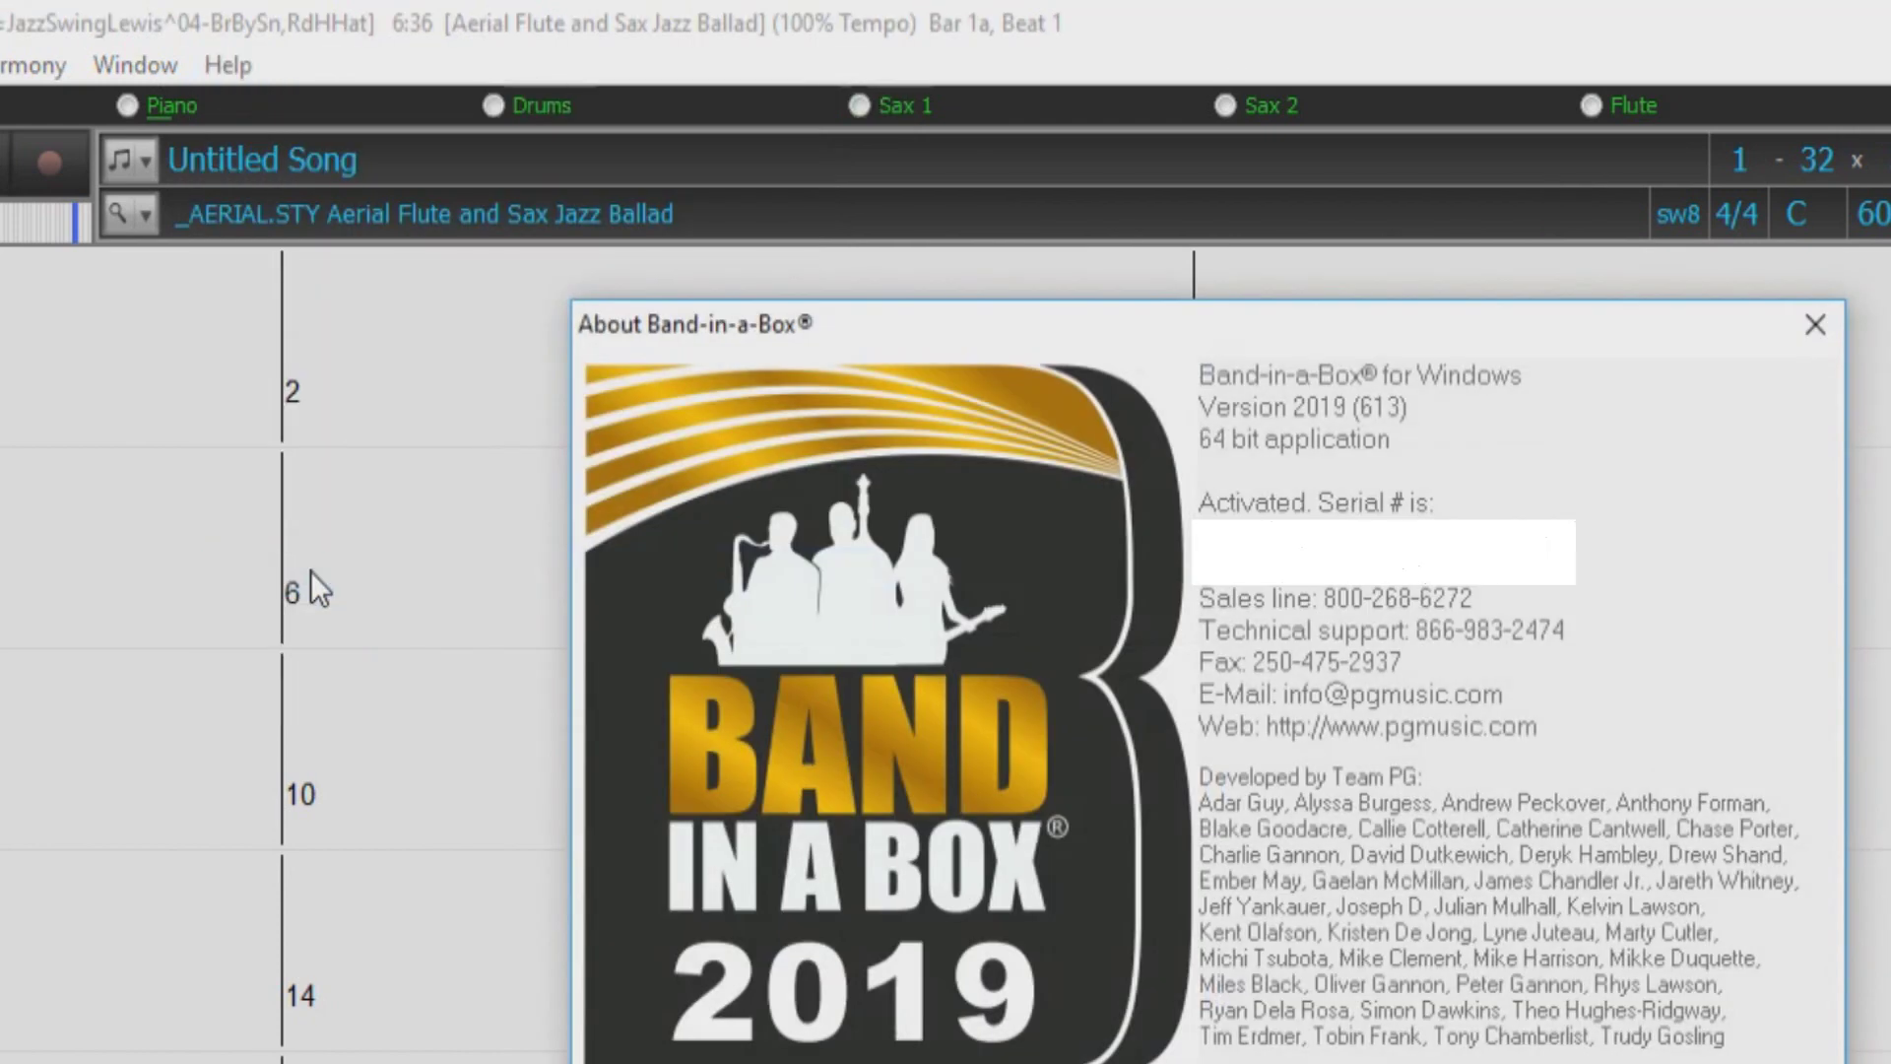